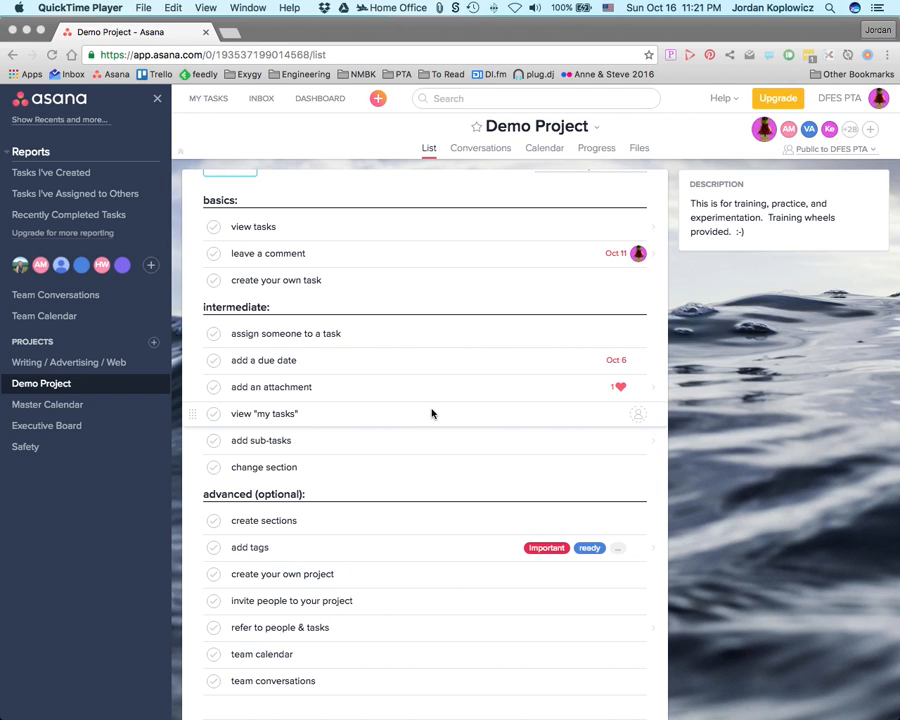
# Add a section named "super advanced:" below the team conversations task and try to move that task under it.
pyautogui.click(333, 466)
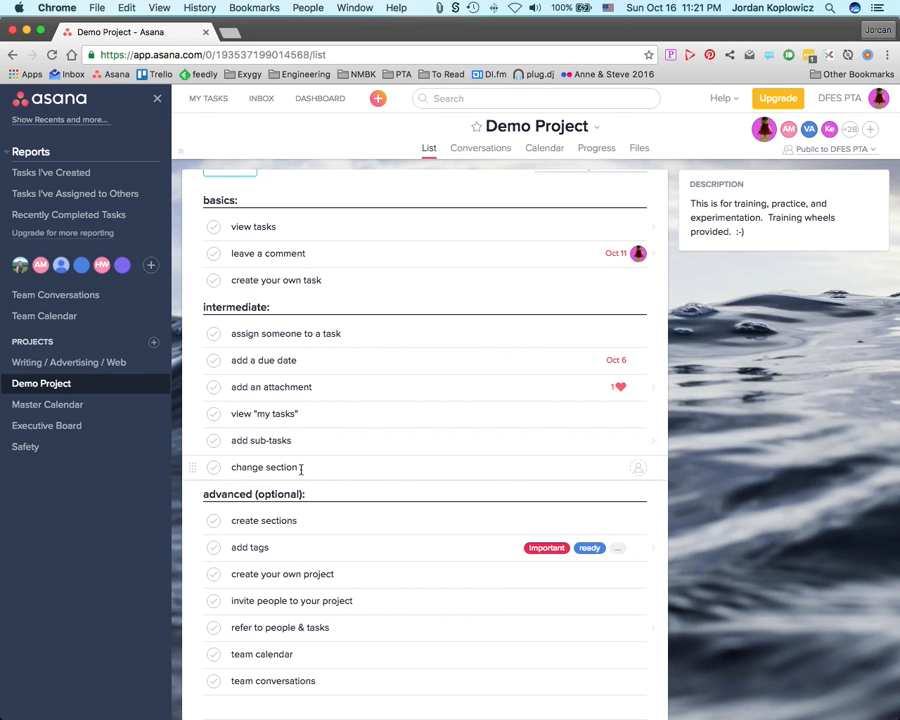
pyautogui.click(329, 524)
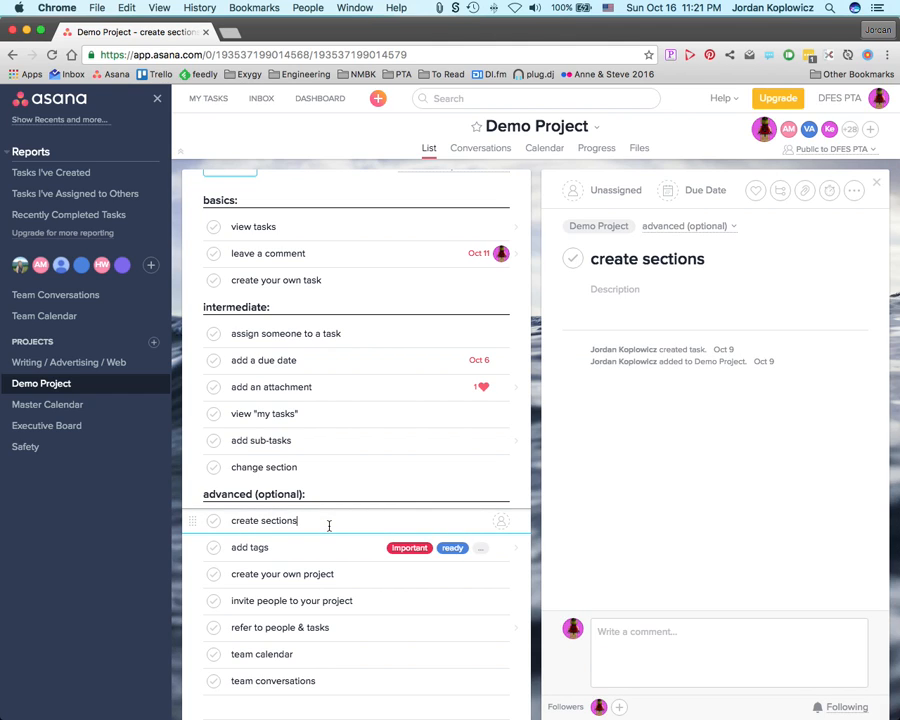
pyautogui.click(356, 682)
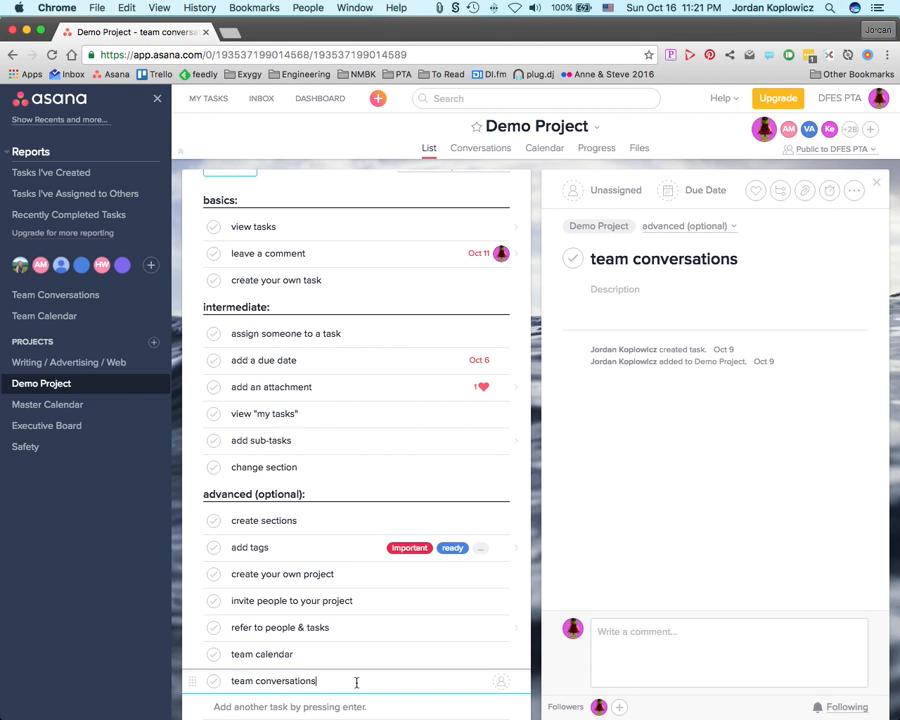
pyautogui.press('Return')
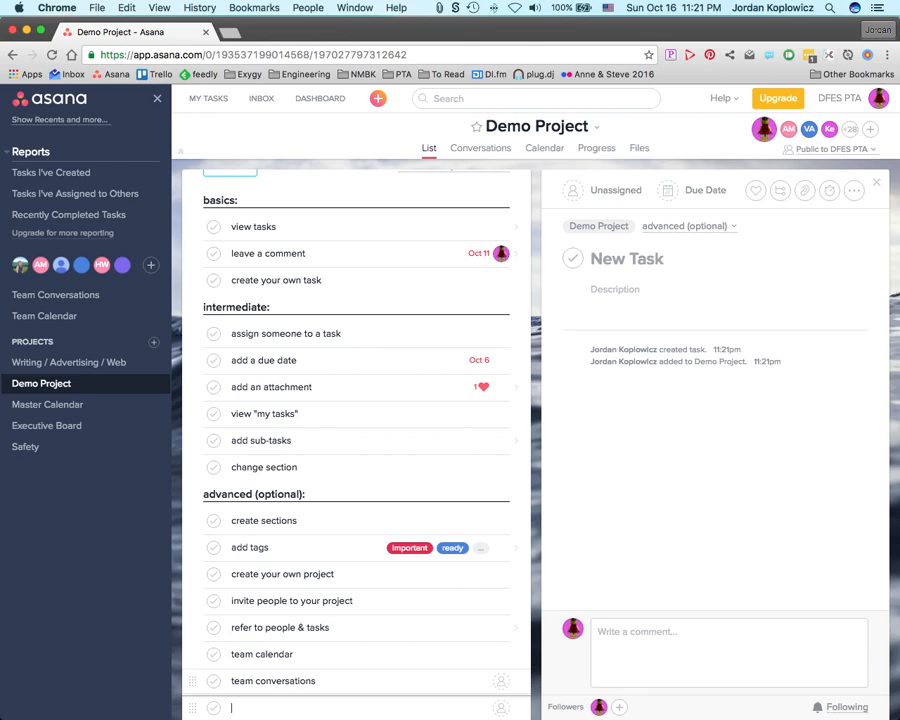
pyautogui.write('super advanced')
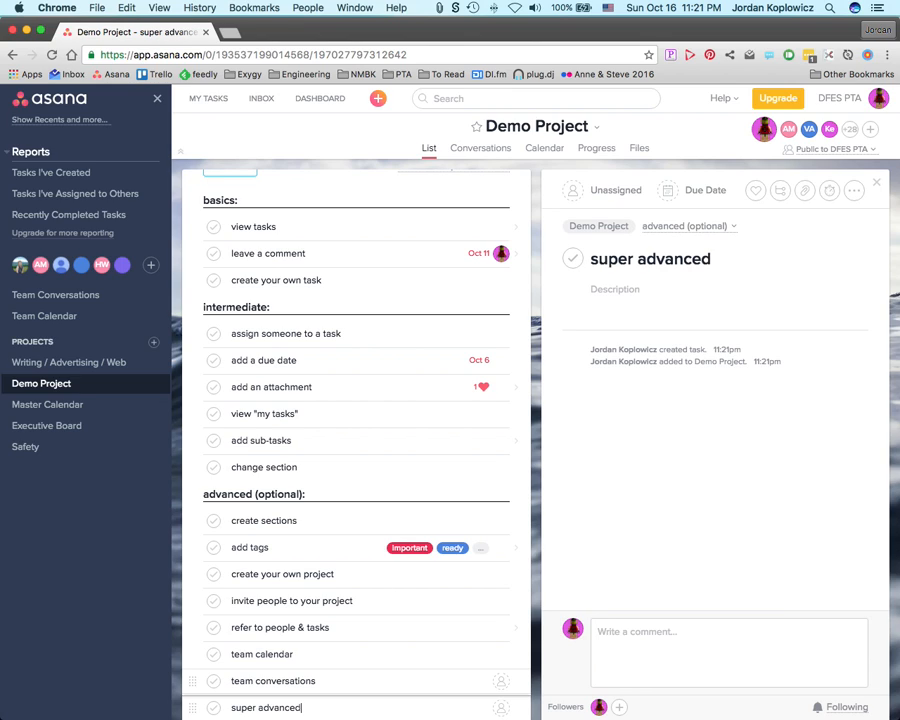
pyautogui.write(':')
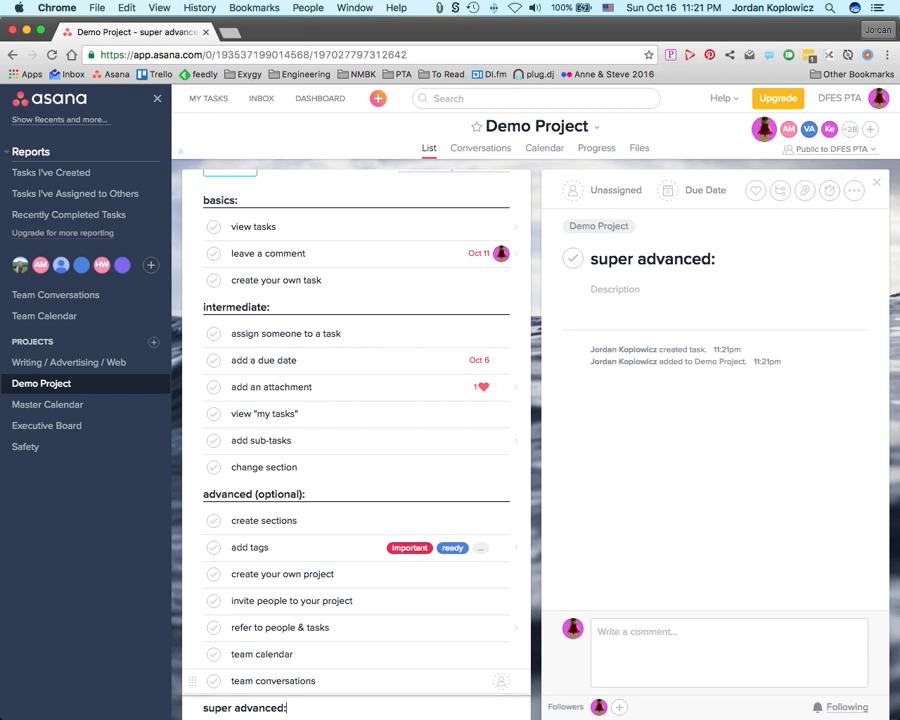
pyautogui.scroll(-2, 385, 650)
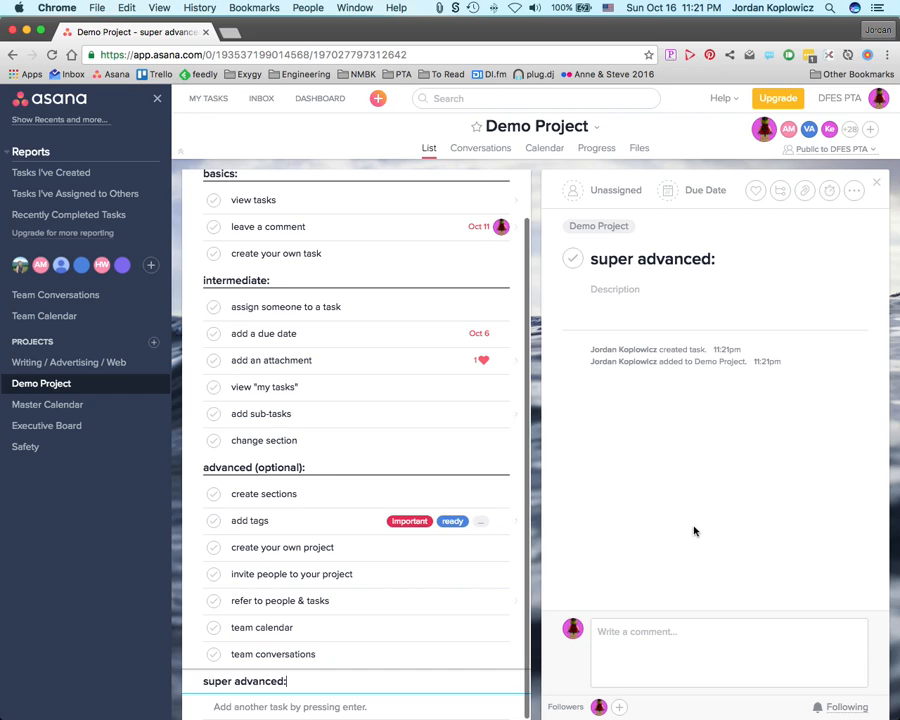
pyautogui.click(692, 531)
pyautogui.moveTo(193, 655); pyautogui.dragTo(194, 690)
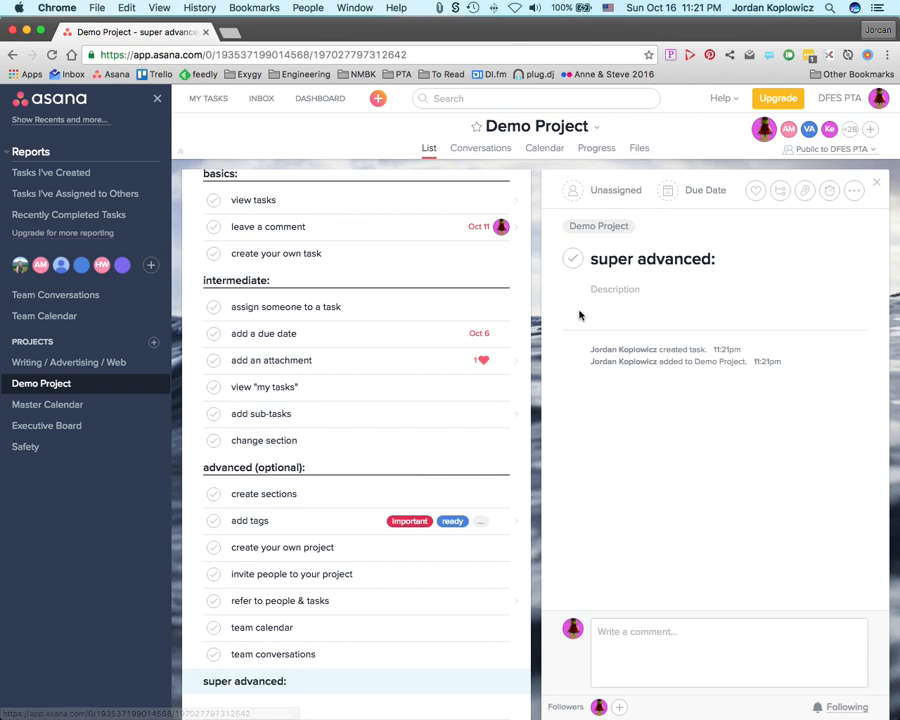
# Convert the "super advanced:" section back to a task by removing its colon, and delete it from the list.
pyautogui.click(301, 683)
pyautogui.press('BackSpace')
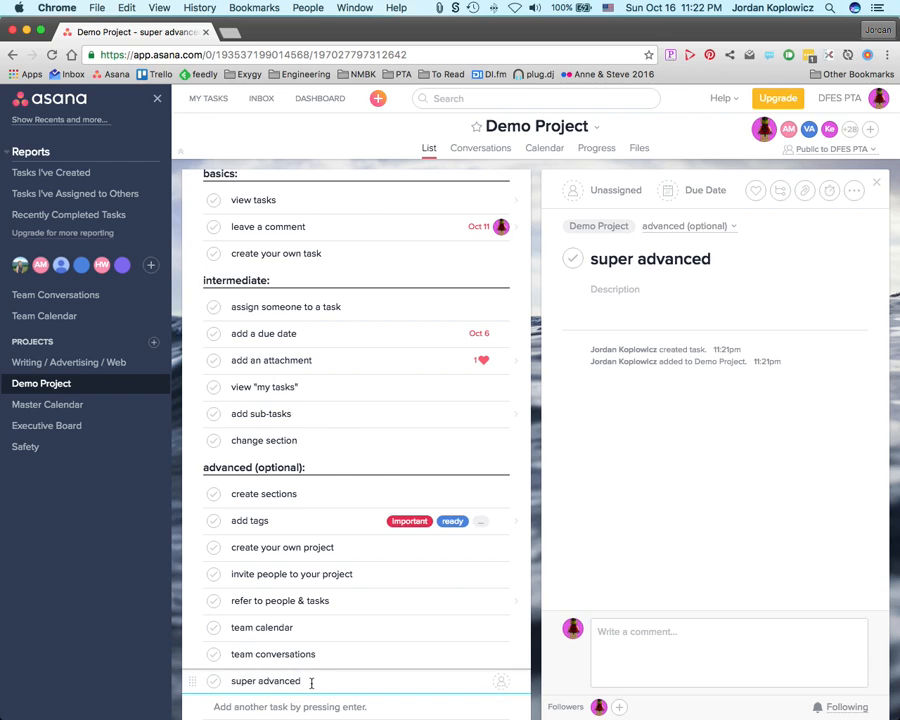
pyautogui.press('super+BackSpace')
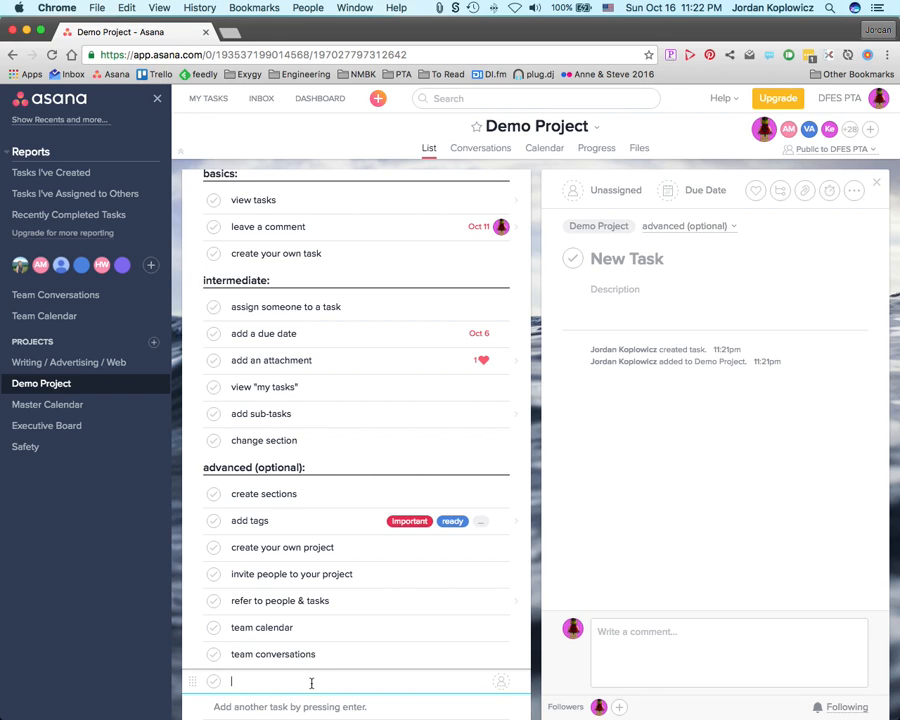
pyautogui.press('BackSpace')
pyautogui.click(666, 473)
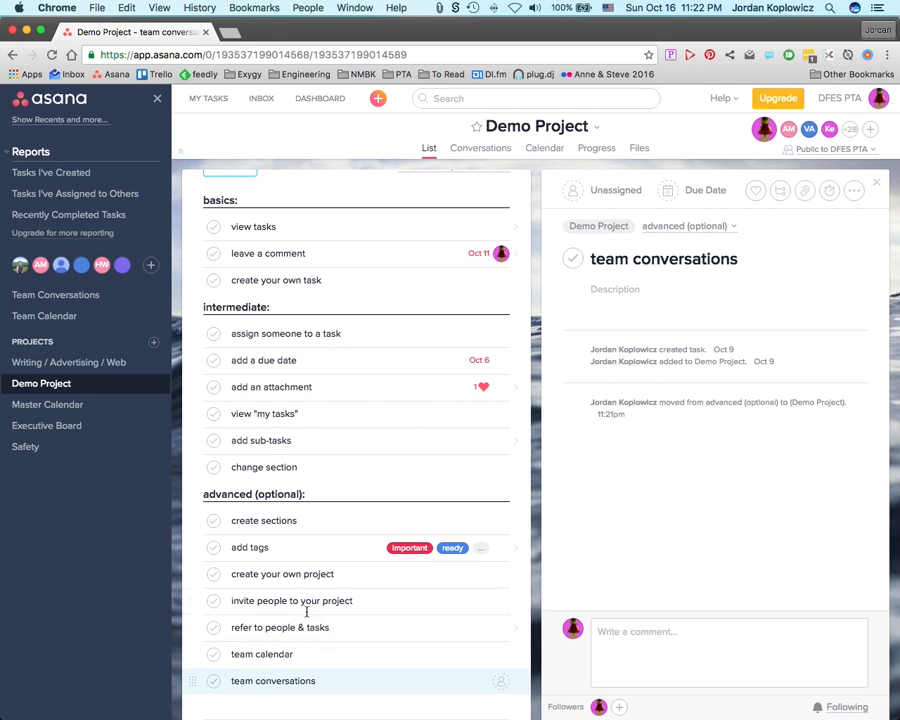
# Add a new tag named "review" to the add tags task in the advanced section.
pyautogui.click(281, 523)
pyautogui.click(289, 550)
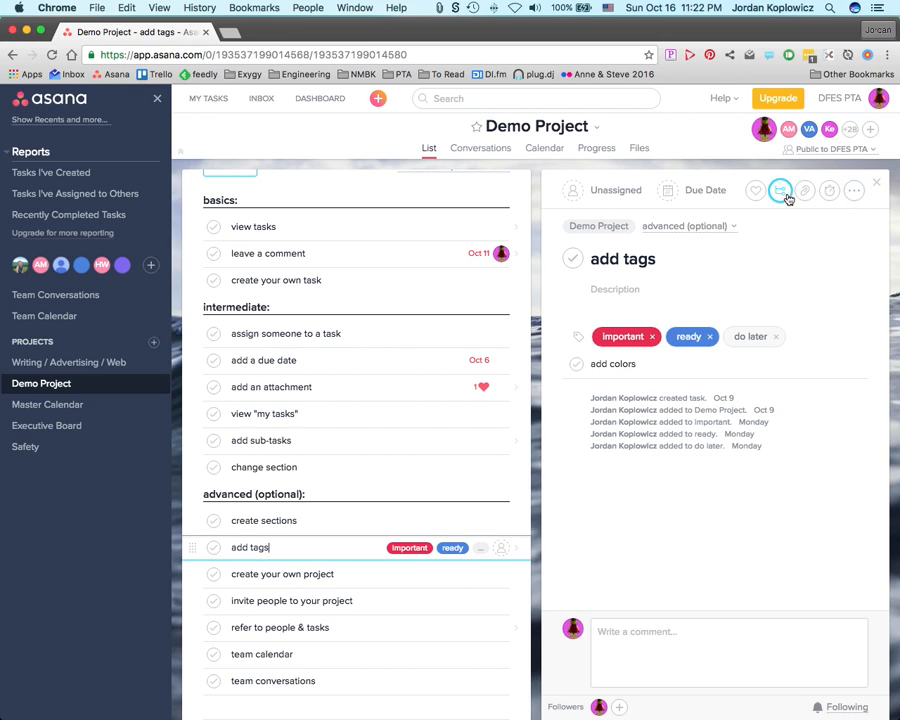
pyautogui.click(853, 190)
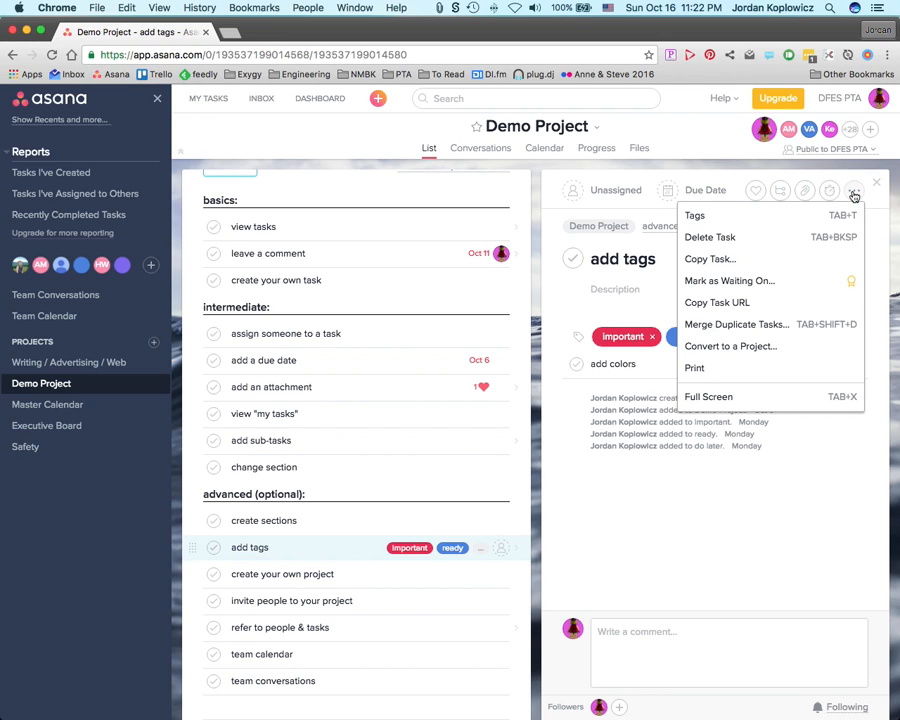
pyautogui.click(721, 218)
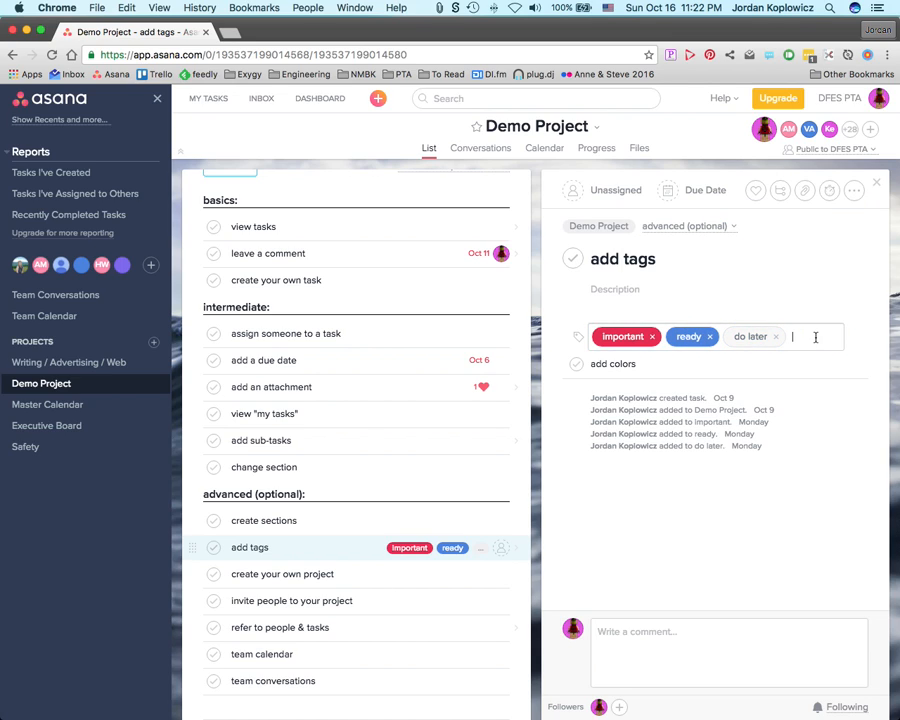
pyautogui.write('rev')
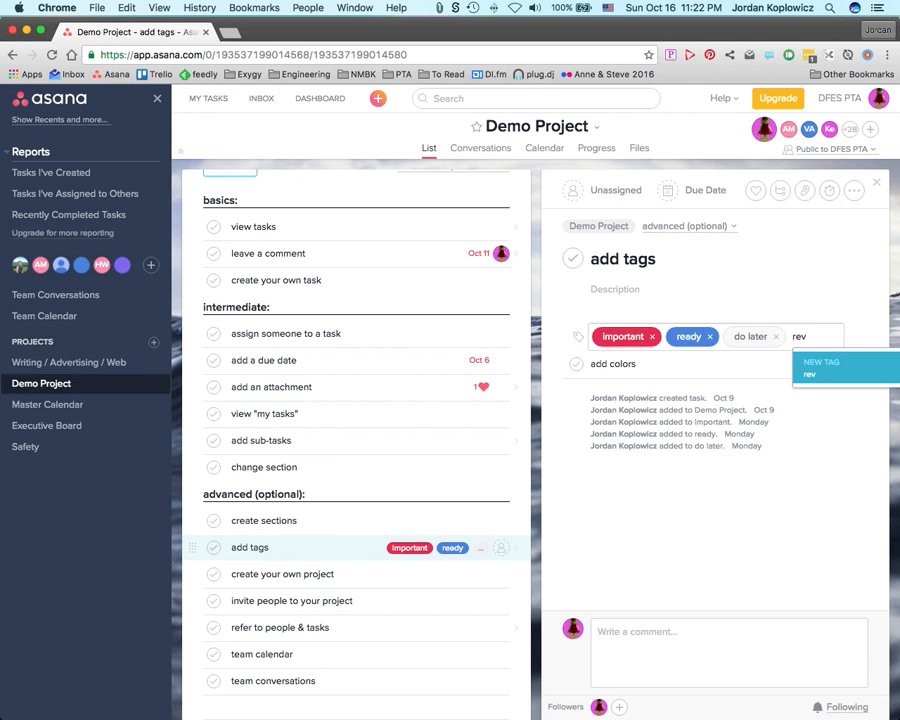
pyautogui.press('BackSpace')
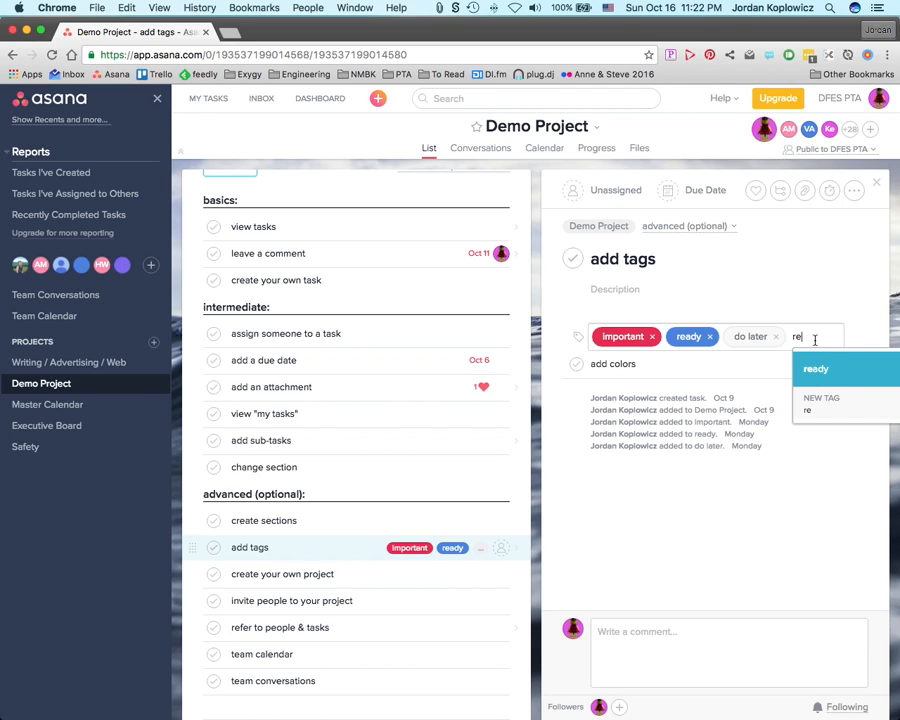
pyautogui.write('view')
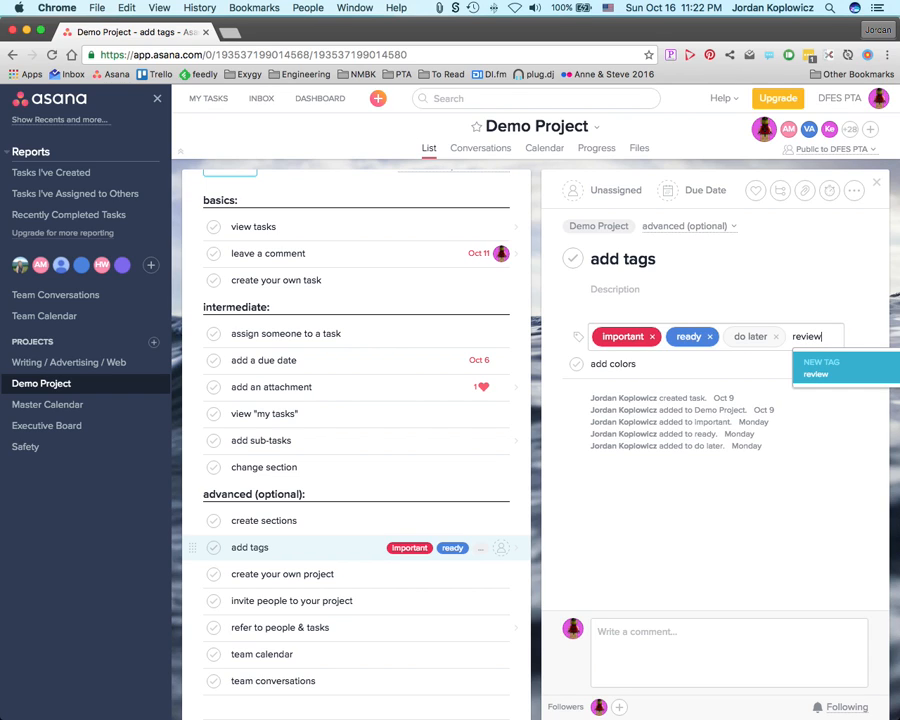
pyautogui.press('Return')
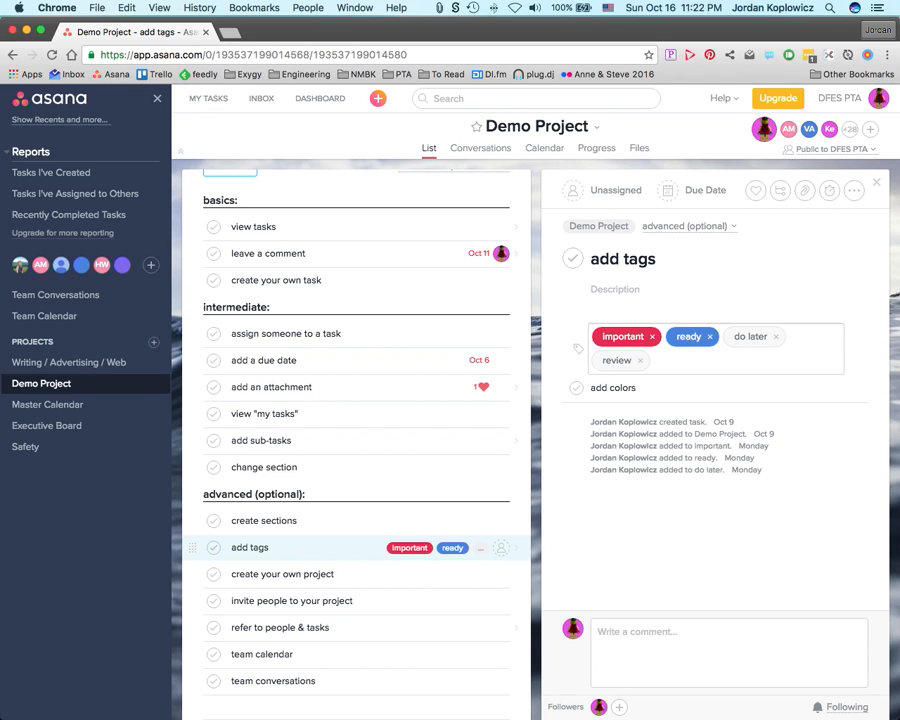
pyautogui.click(773, 525)
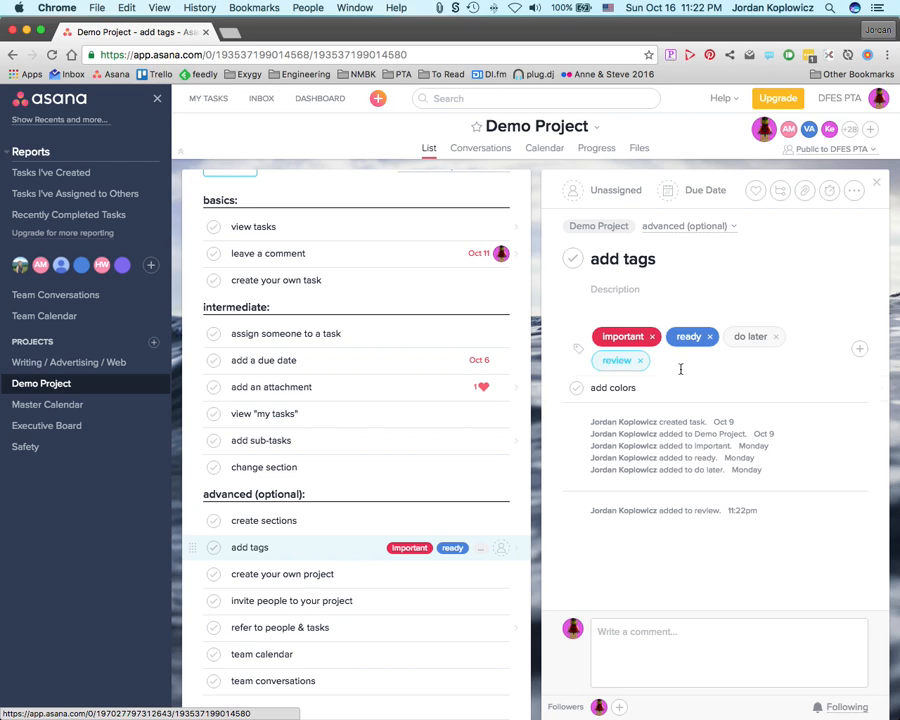
# View all tasks tagged "important" and return to the Demo Project task list.
pyautogui.scroll(1, 388, 356)
pyautogui.scroll(-1, 388, 356)
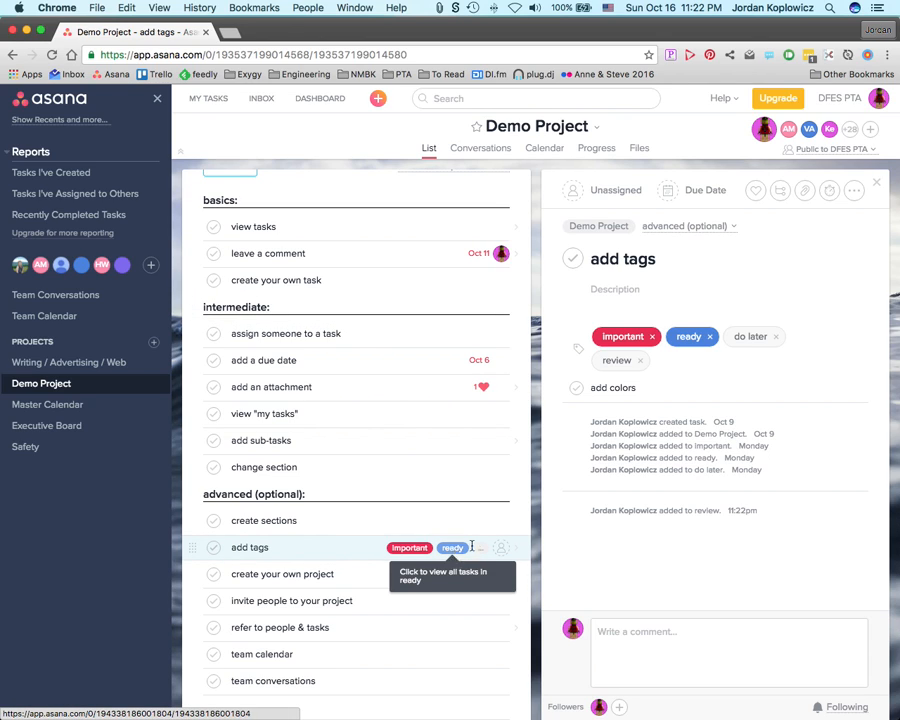
pyautogui.click(411, 548)
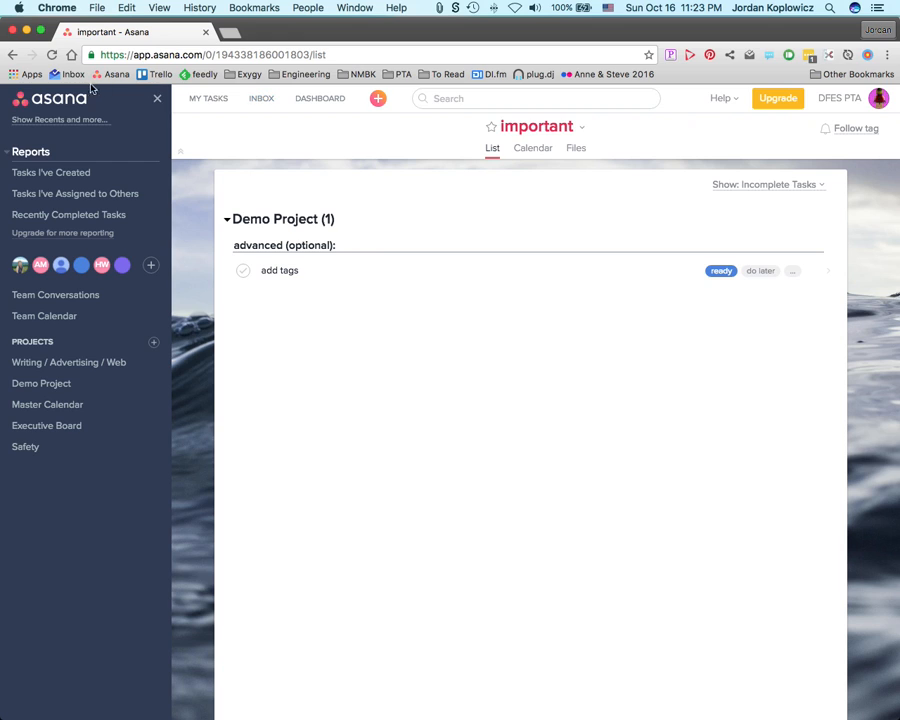
pyautogui.click(12, 54)
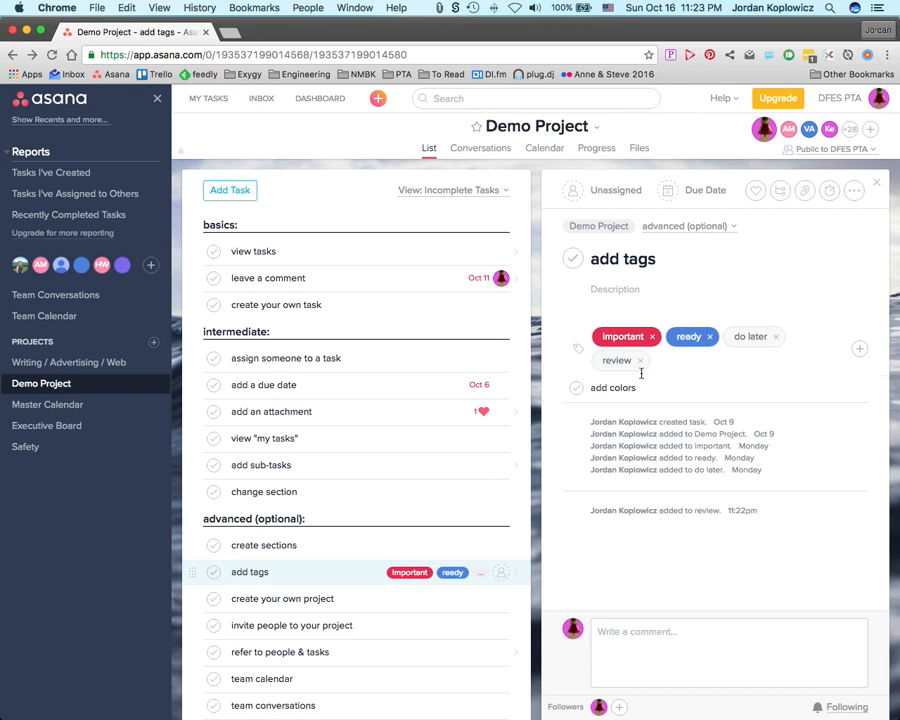
# Set the highlight color of the "review" tag to green and return to Demo Project.
pyautogui.click(609, 363)
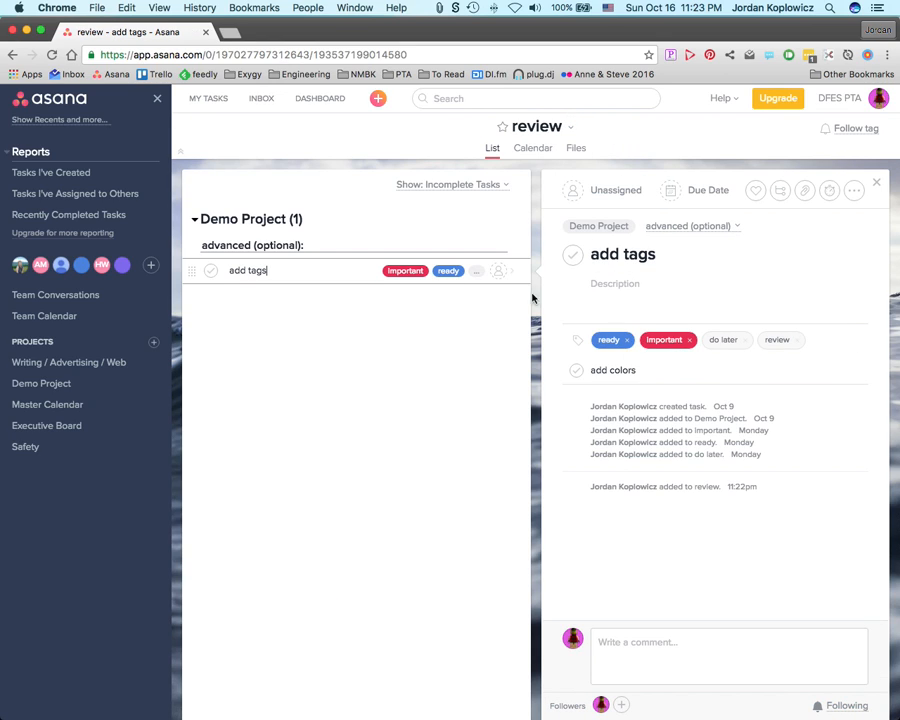
pyautogui.click(571, 128)
pyautogui.moveTo(629, 259)
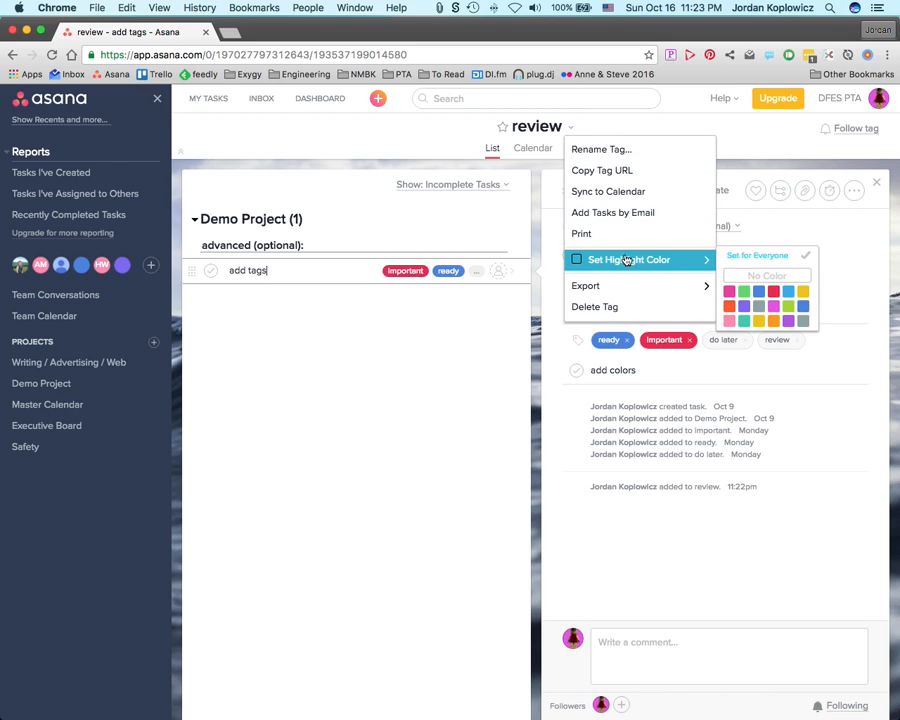
pyautogui.click(744, 293)
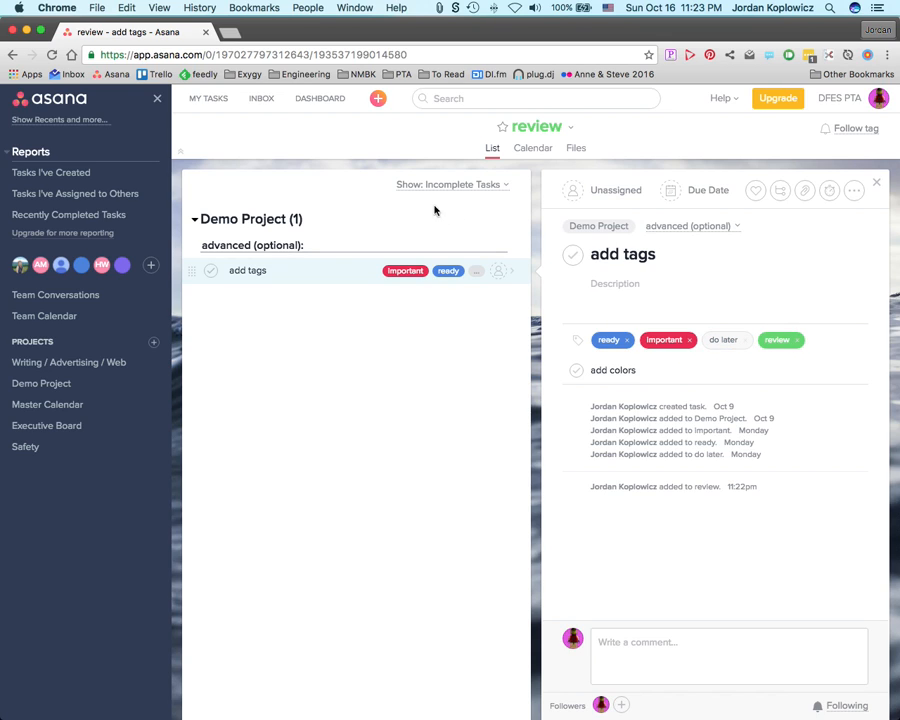
pyautogui.click(597, 227)
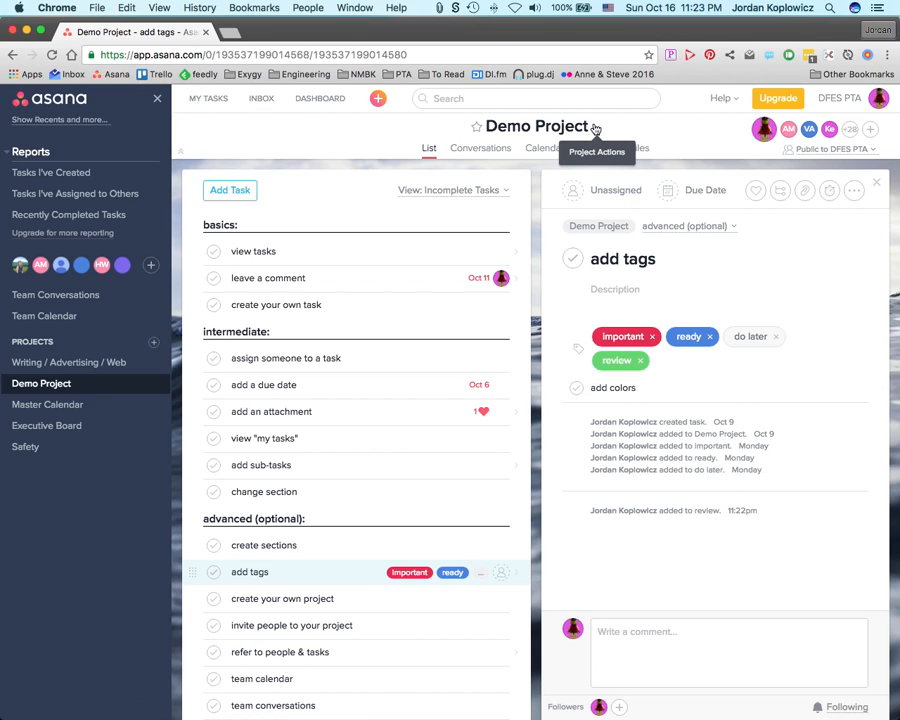
pyautogui.scroll(-1, 316, 576)
pyautogui.scroll(-2, 316, 578)
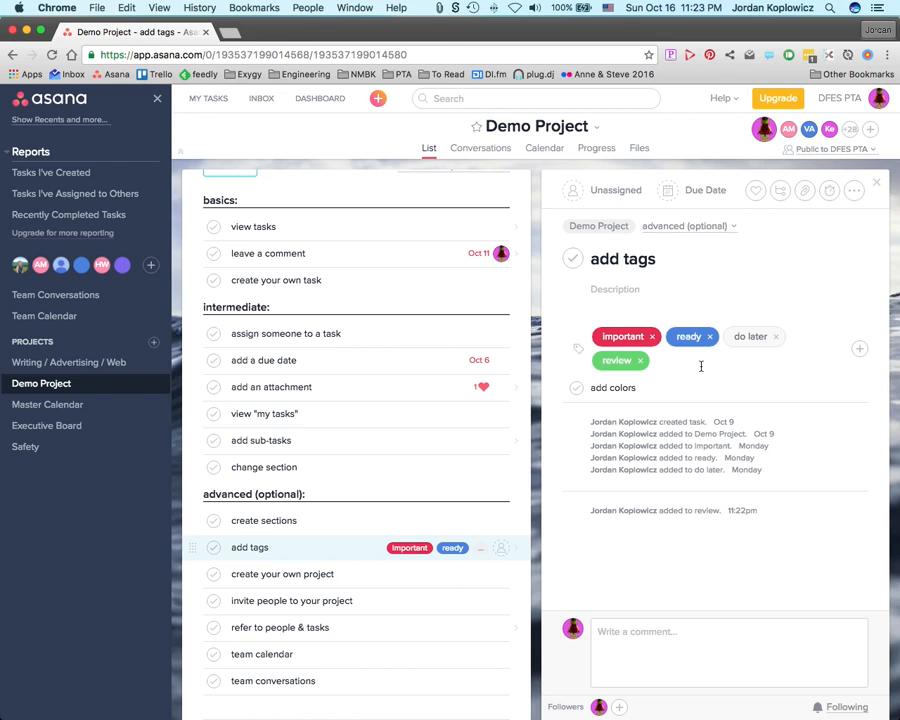
# Open the create your own project task and look through the available workspaces in the account options.
pyautogui.click(302, 574)
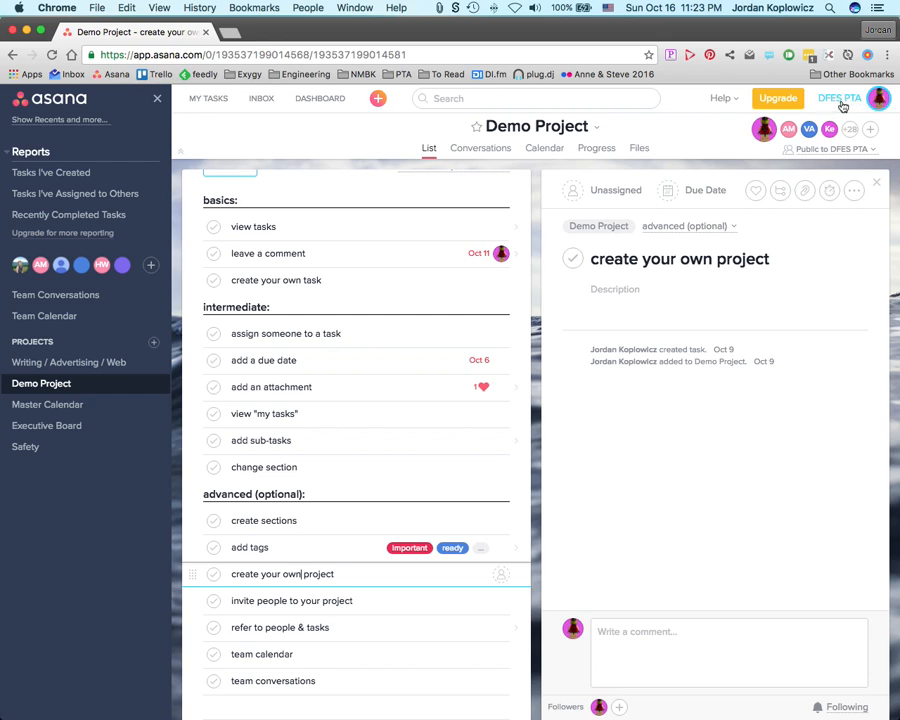
pyautogui.click(878, 101)
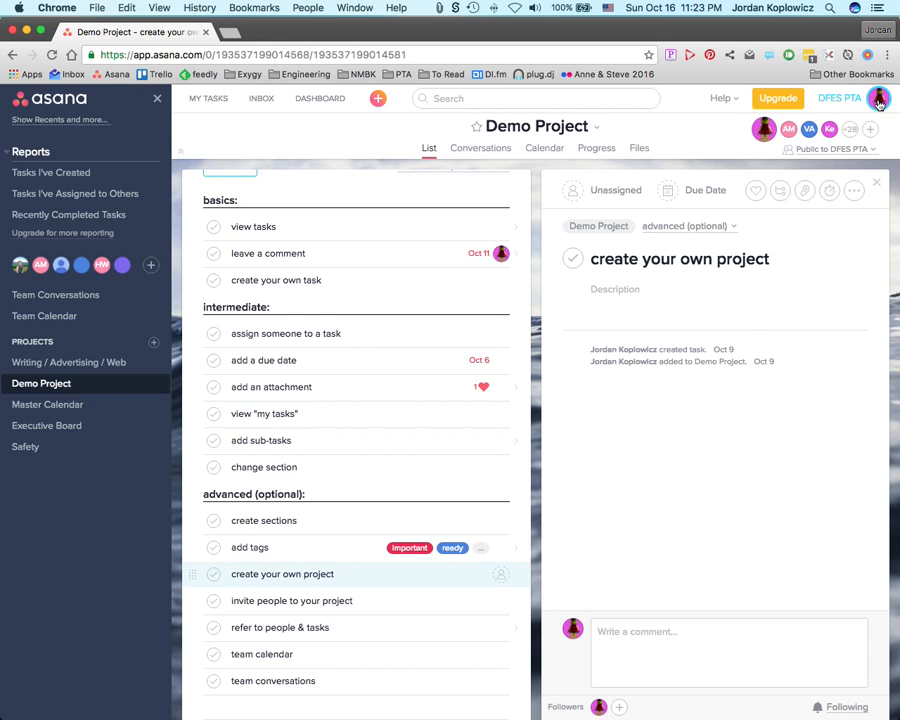
pyautogui.scroll(-2, 826, 187)
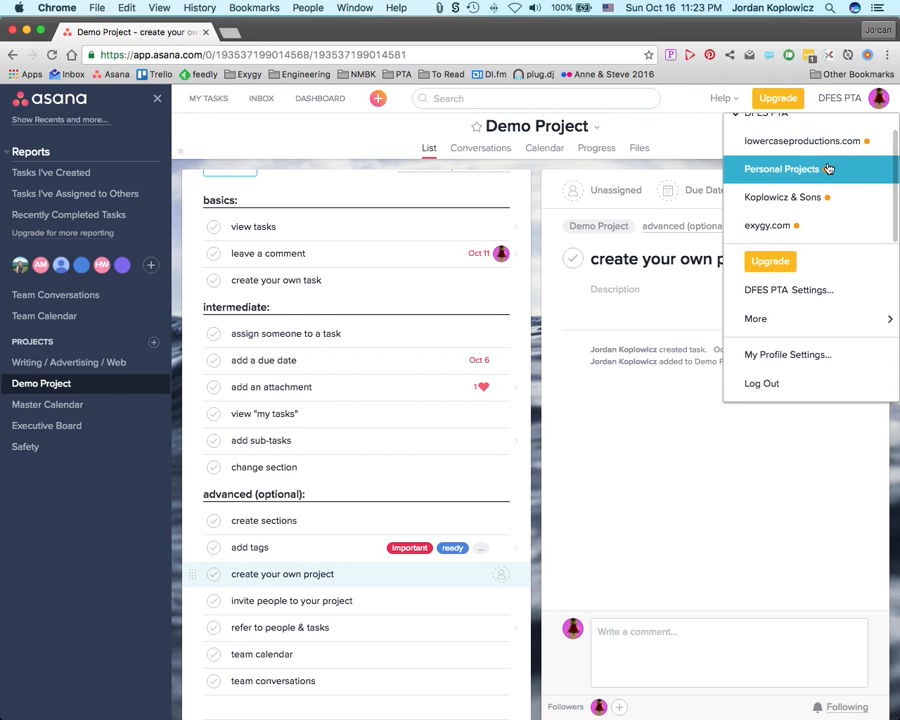
pyautogui.scroll(2, 826, 170)
pyautogui.click(740, 506)
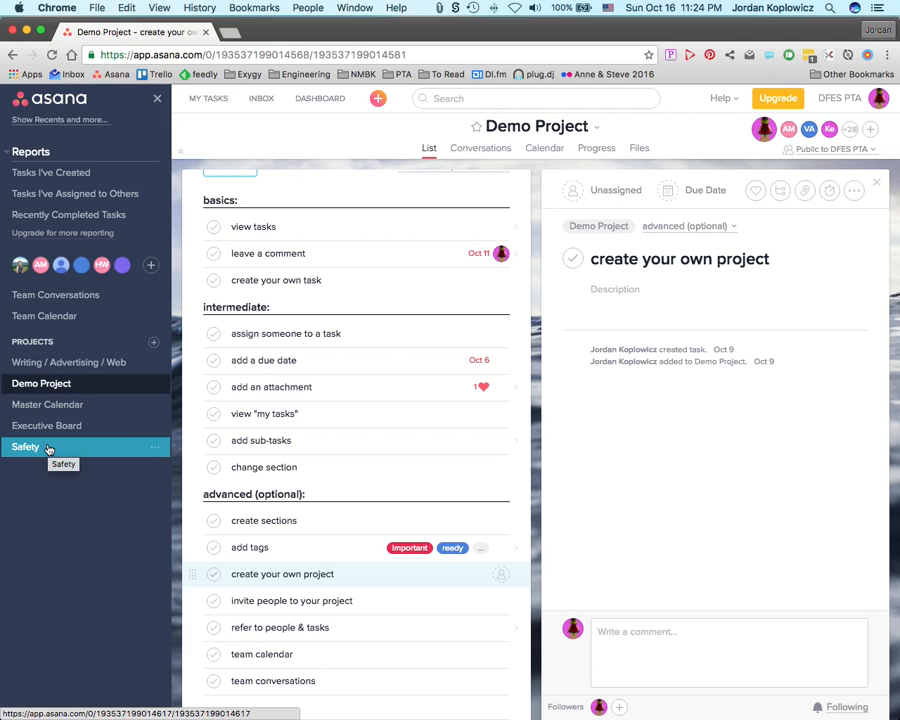
# Fill in a new project named "School Tours", public to DFES PTA, and dismiss the form without creating it.
pyautogui.click(154, 344)
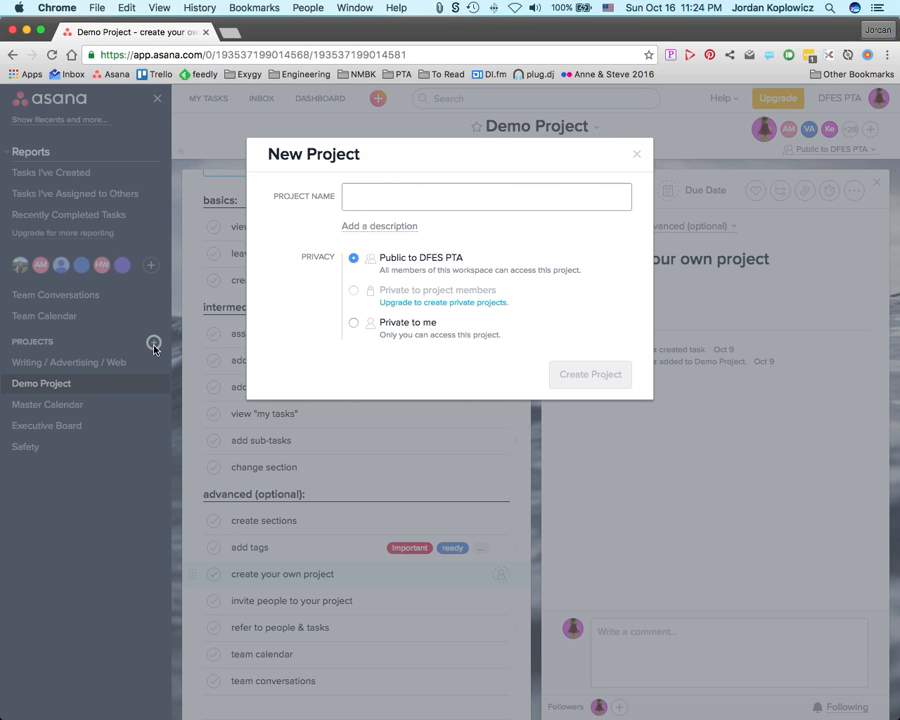
pyautogui.write('chool Tours')
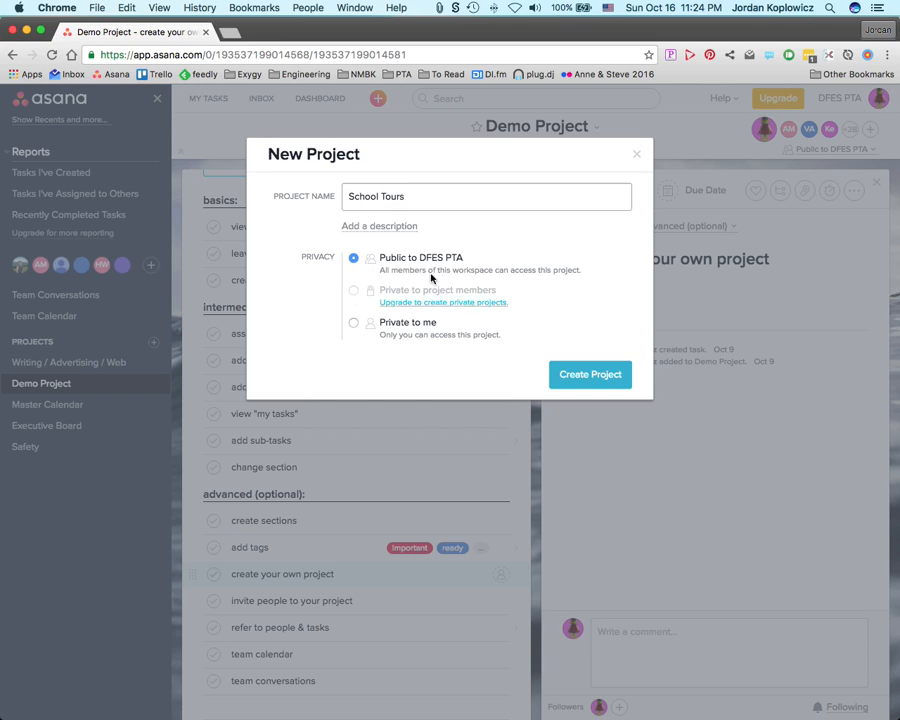
pyautogui.click(585, 380)
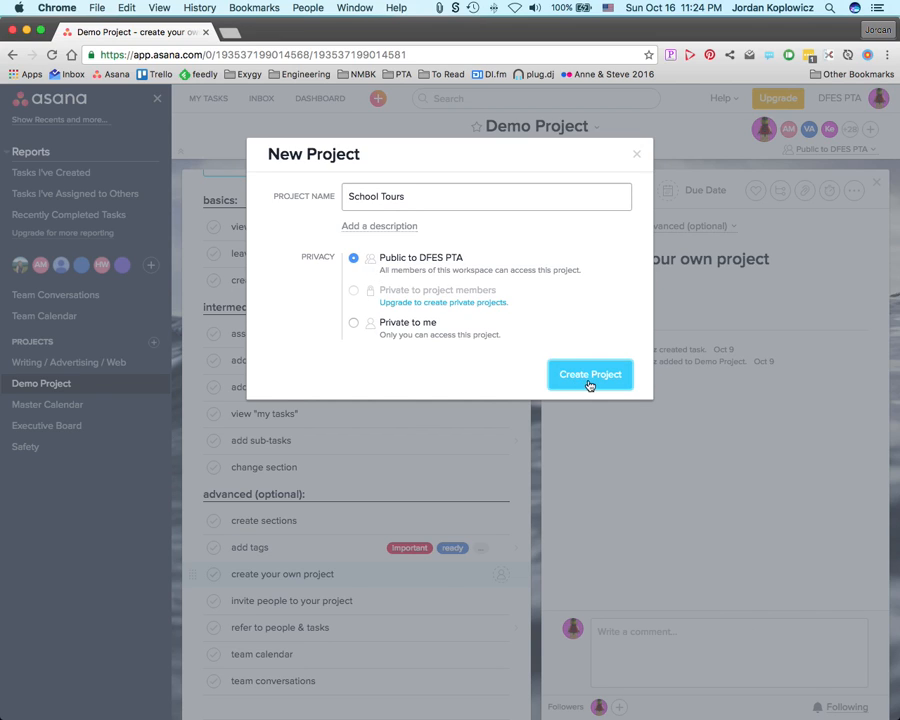
pyautogui.click(638, 155)
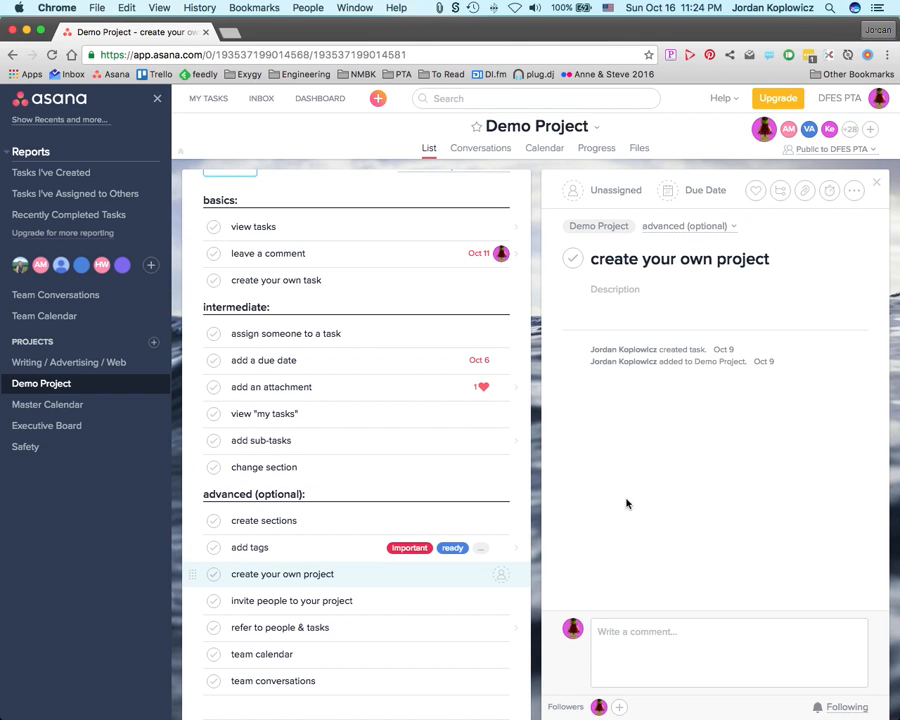
# Look through the full member list of the Executive Board project and close it.
pyautogui.click(71, 427)
pyautogui.click(852, 135)
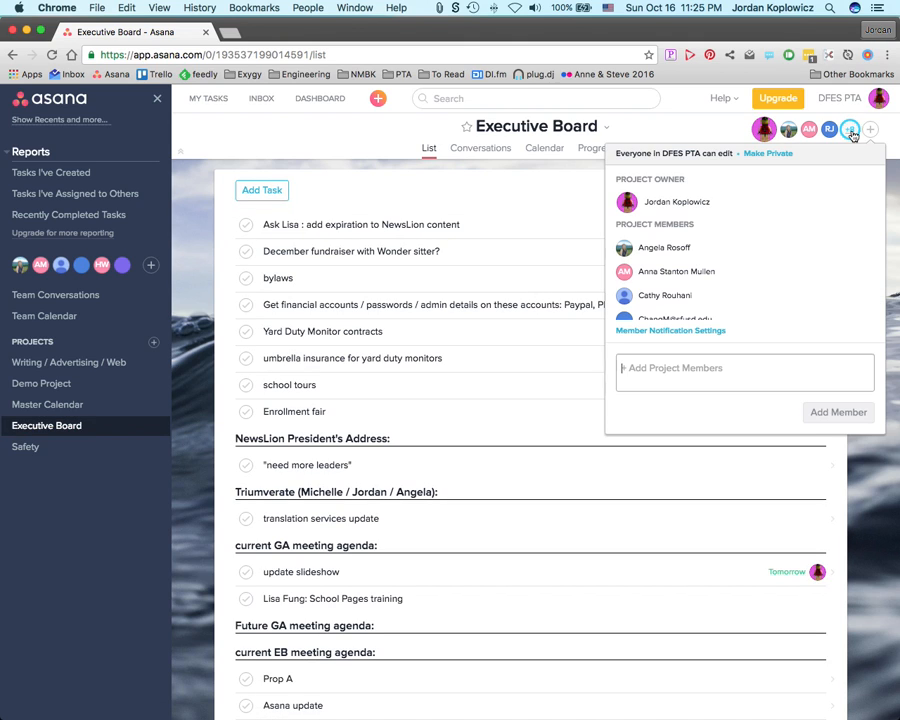
pyautogui.scroll(-5, 741, 259)
pyautogui.scroll(5, 744, 261)
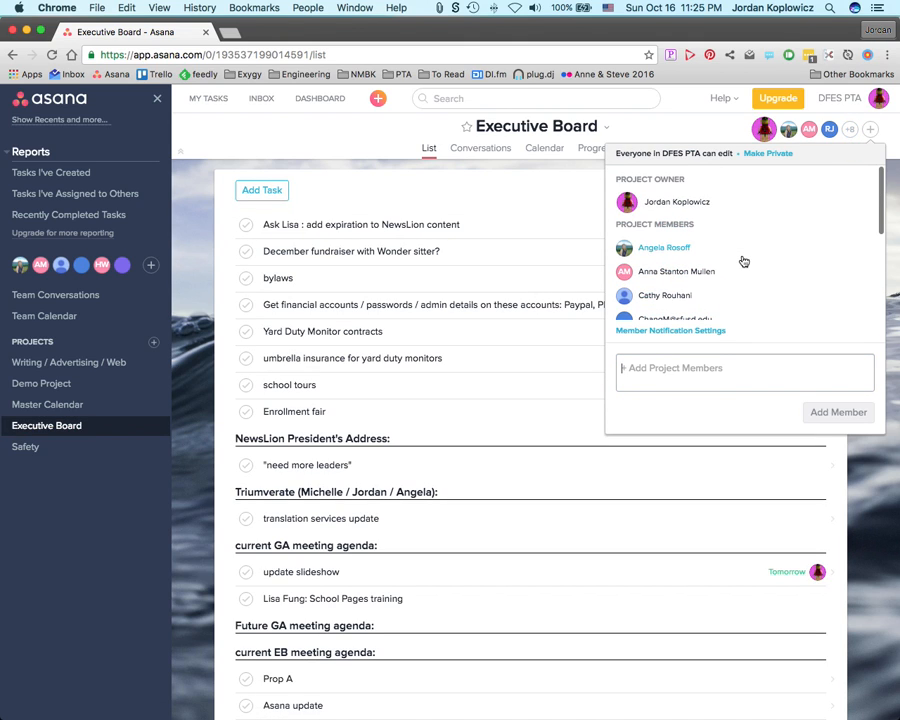
pyautogui.click(845, 470)
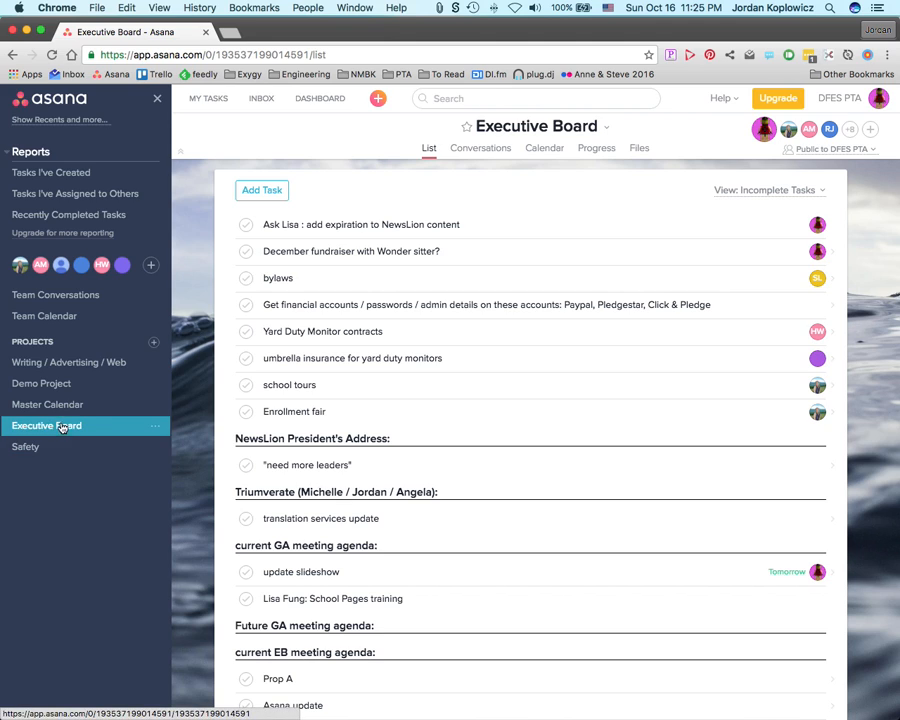
# In Demo Project, look up a teammate by first name for adding as a project member, and dismiss the form without adding anyone.
pyautogui.click(81, 384)
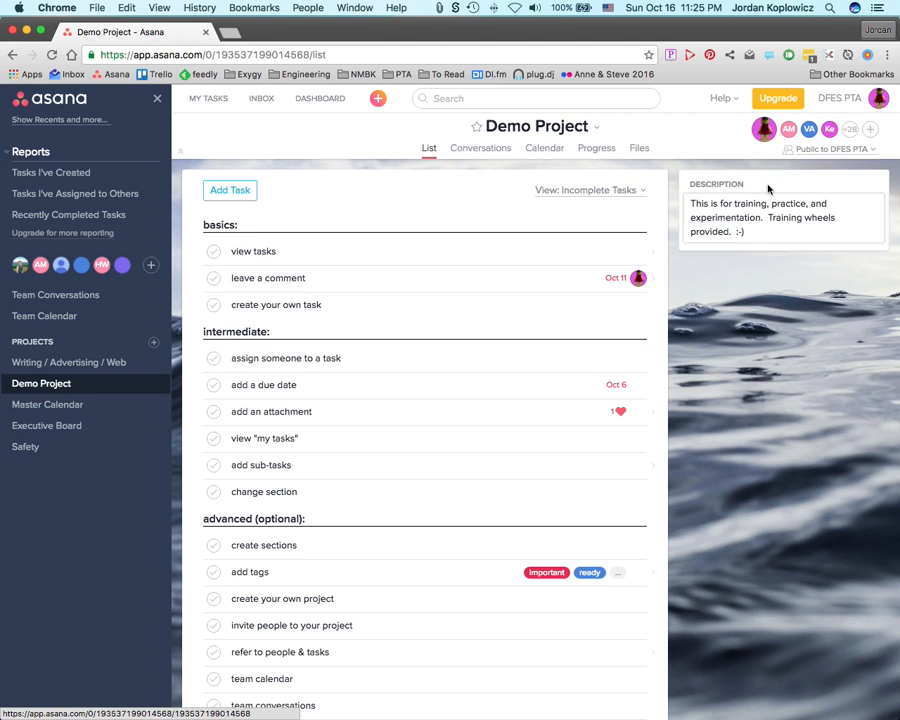
pyautogui.click(871, 131)
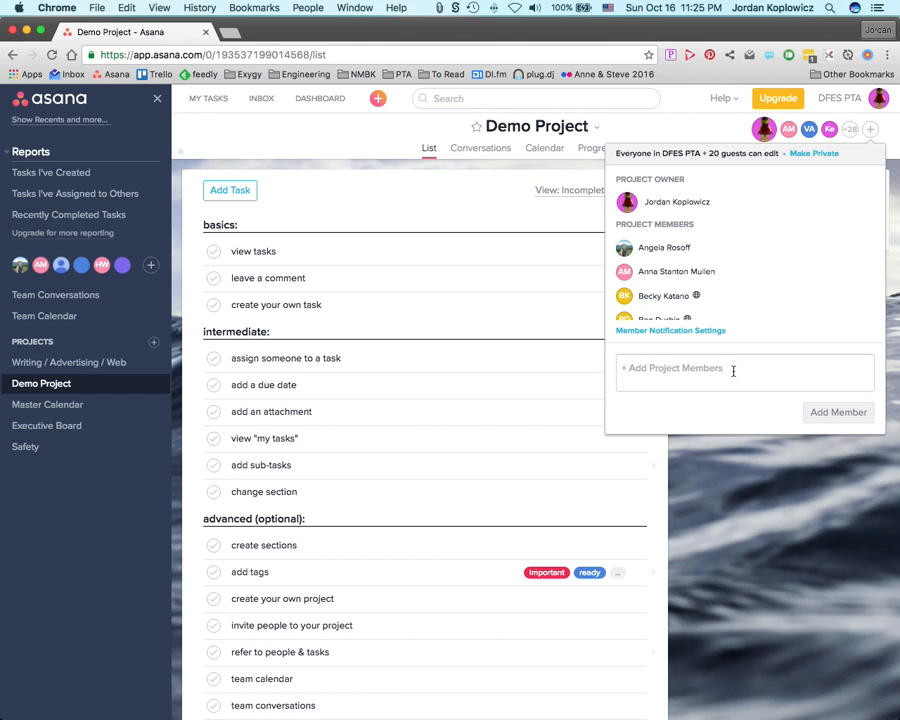
pyautogui.write('jord')
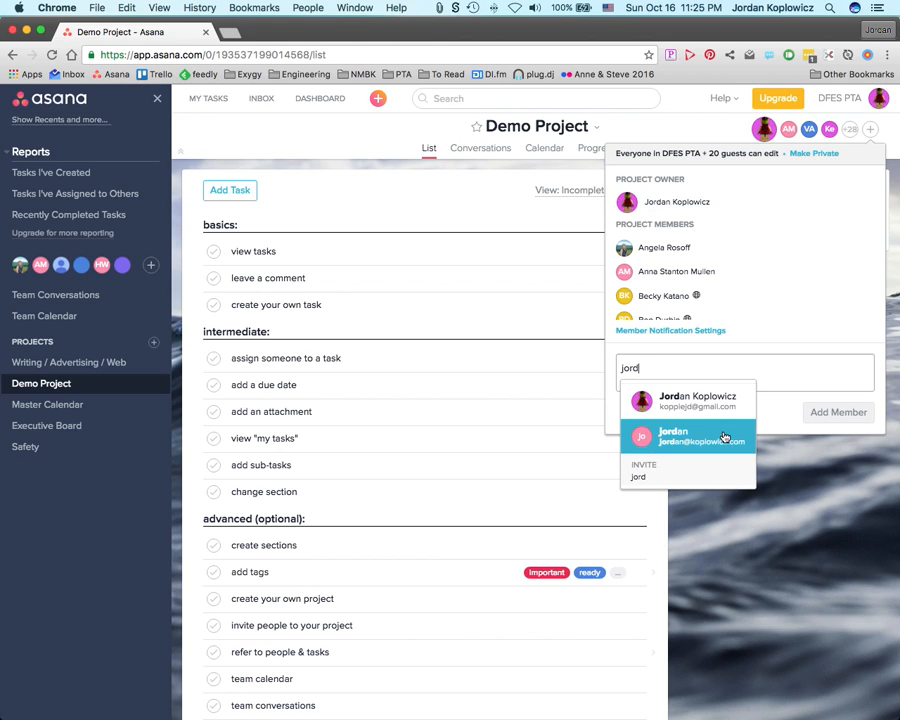
pyautogui.click(781, 414)
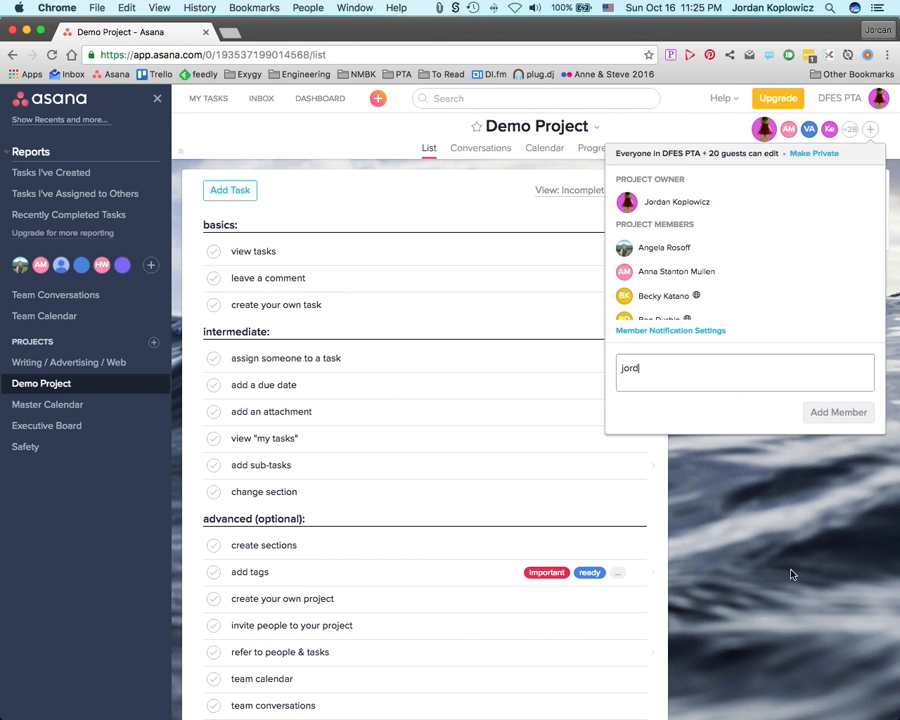
pyautogui.click(797, 581)
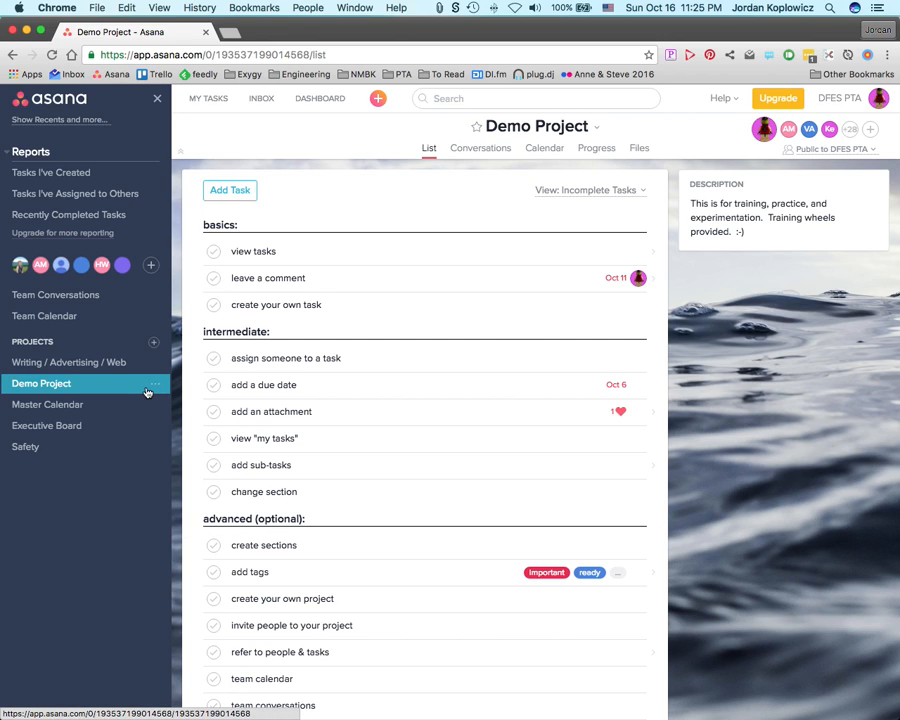
# Post a comment on the "refer to people & tasks" task requesting approval, mentioning a teammate by name and linking the "add sub-tasks" task.
pyautogui.scroll(-1, 470, 620)
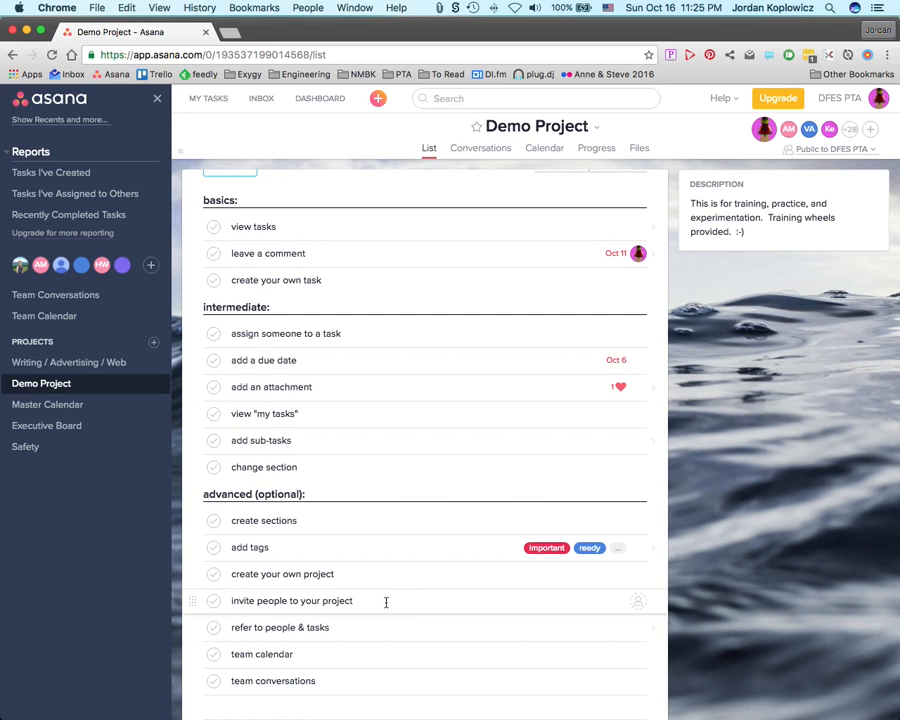
pyautogui.click(367, 628)
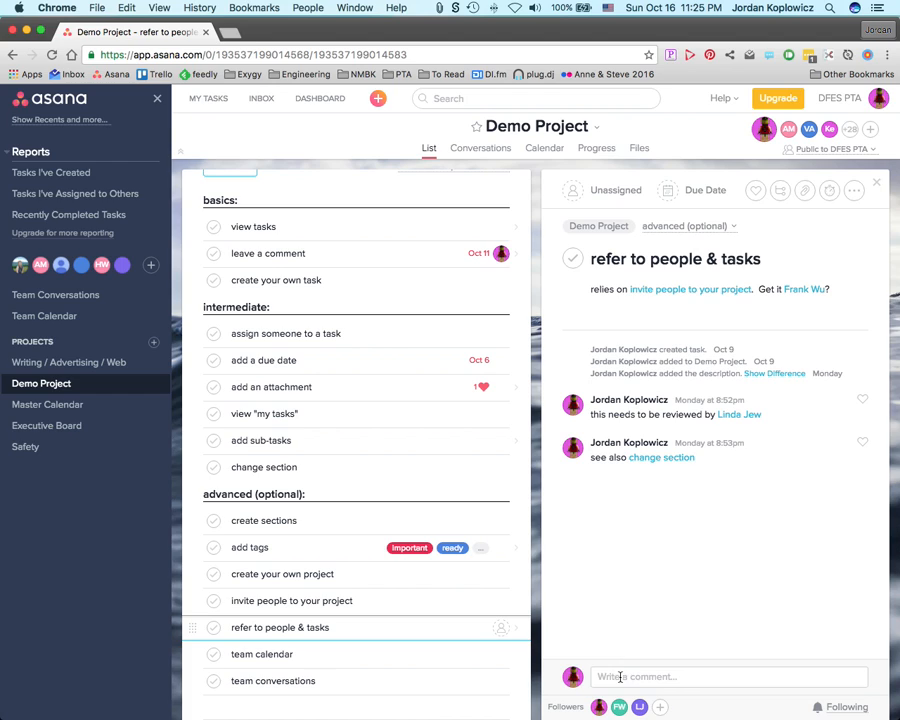
pyautogui.click(676, 678)
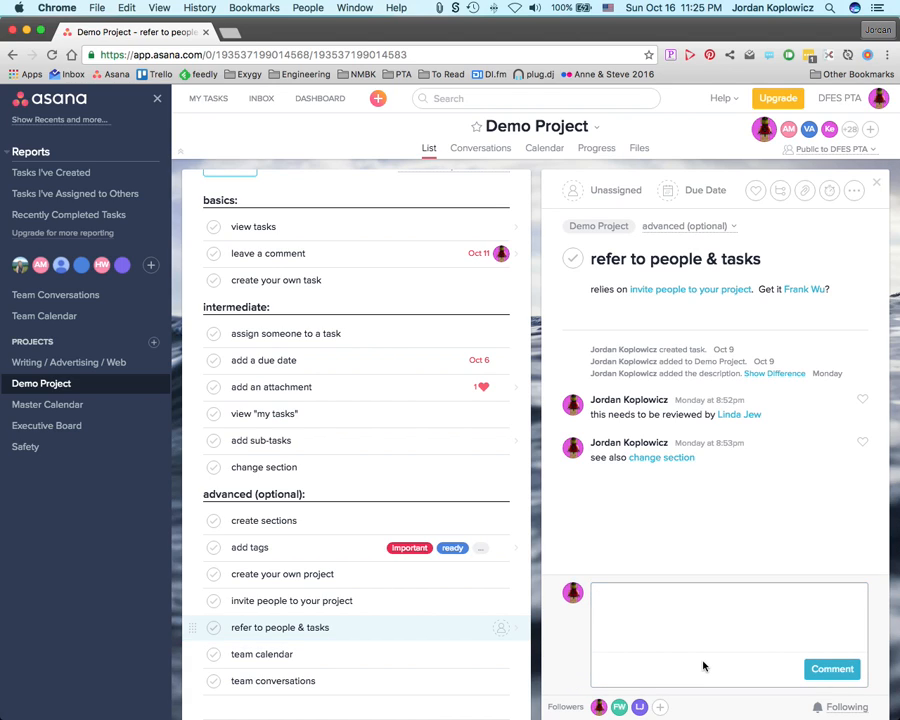
pyautogui.write('need your approval @')
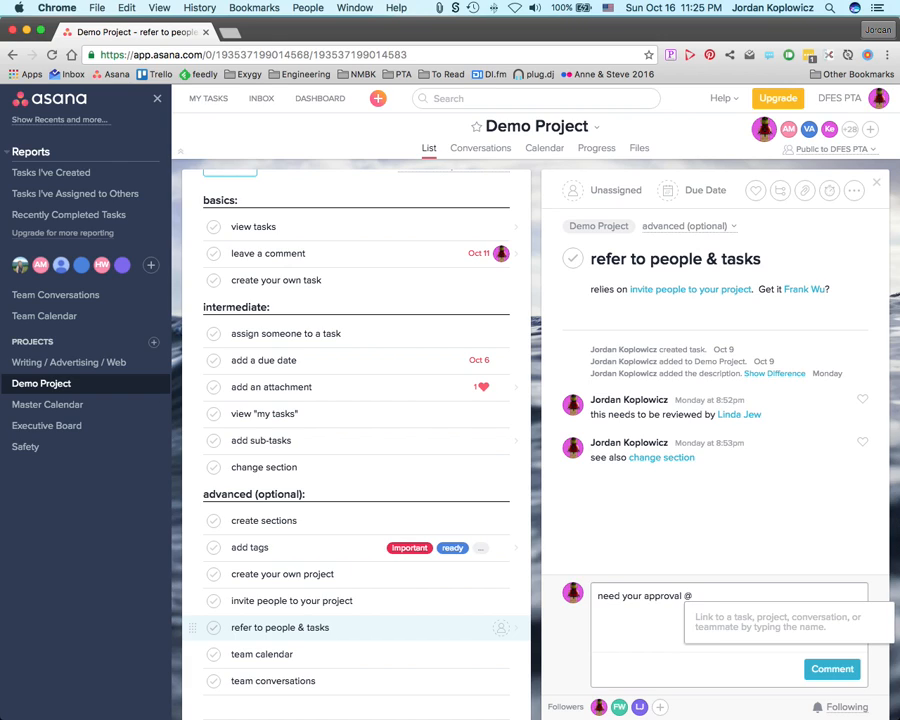
pyautogui.write('jo')
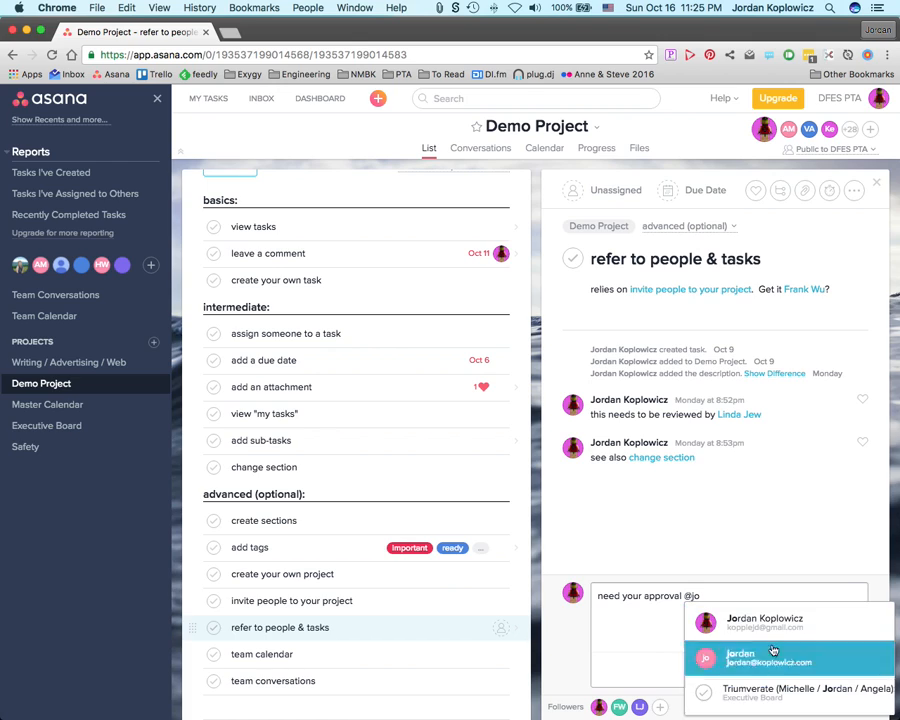
pyautogui.click(763, 616)
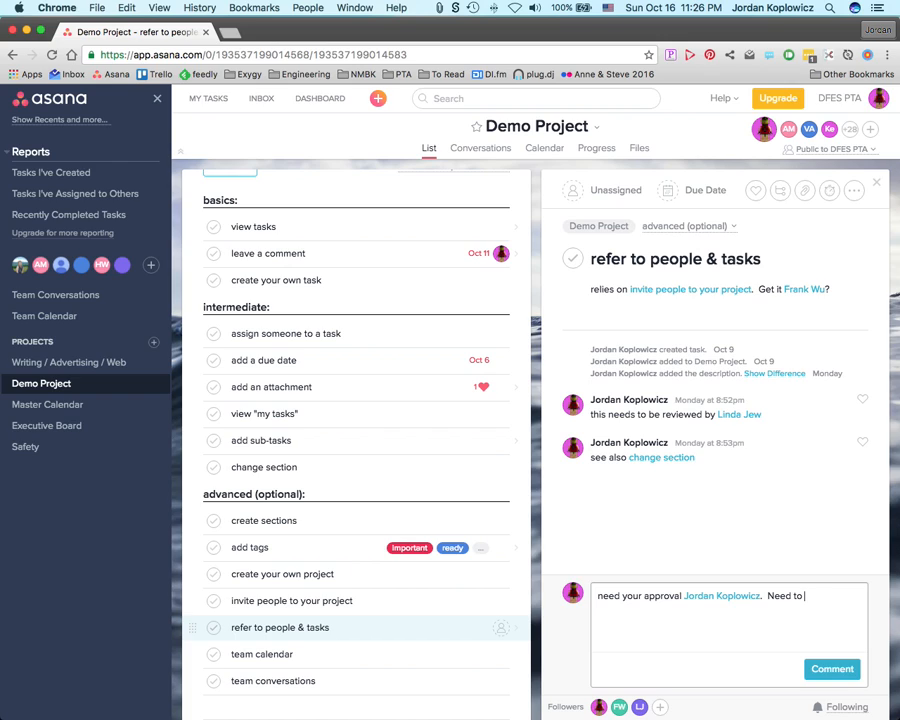
pyautogui.write('@add')
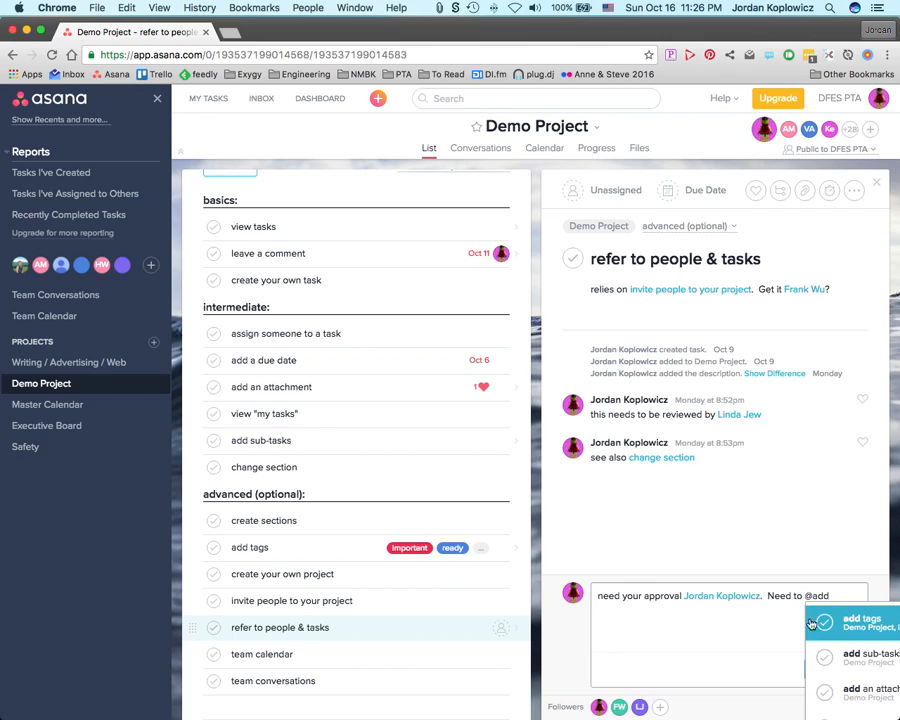
pyautogui.click(879, 662)
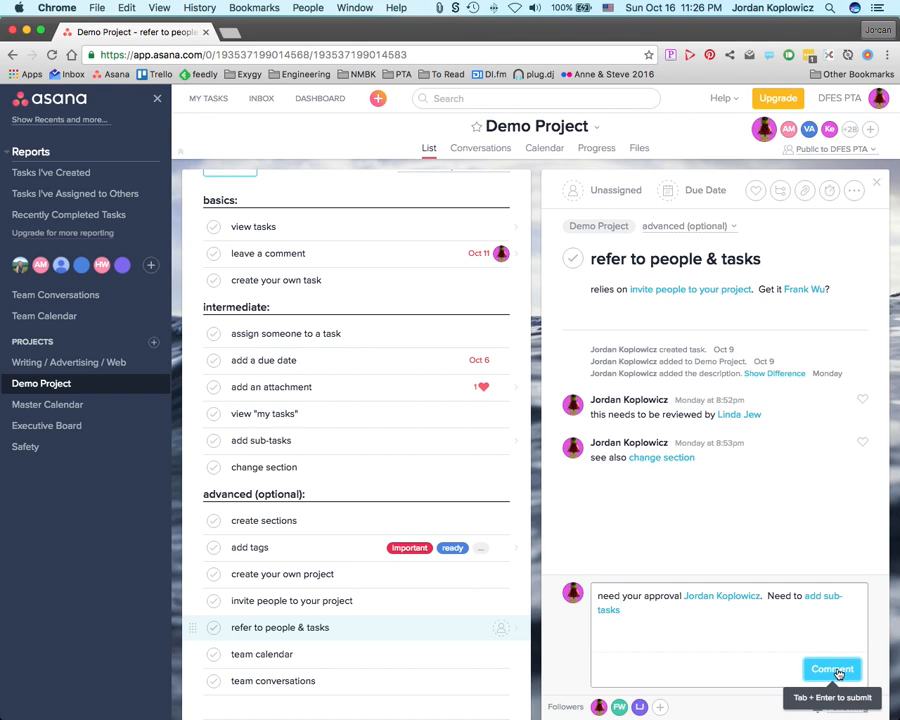
pyautogui.click(836, 670)
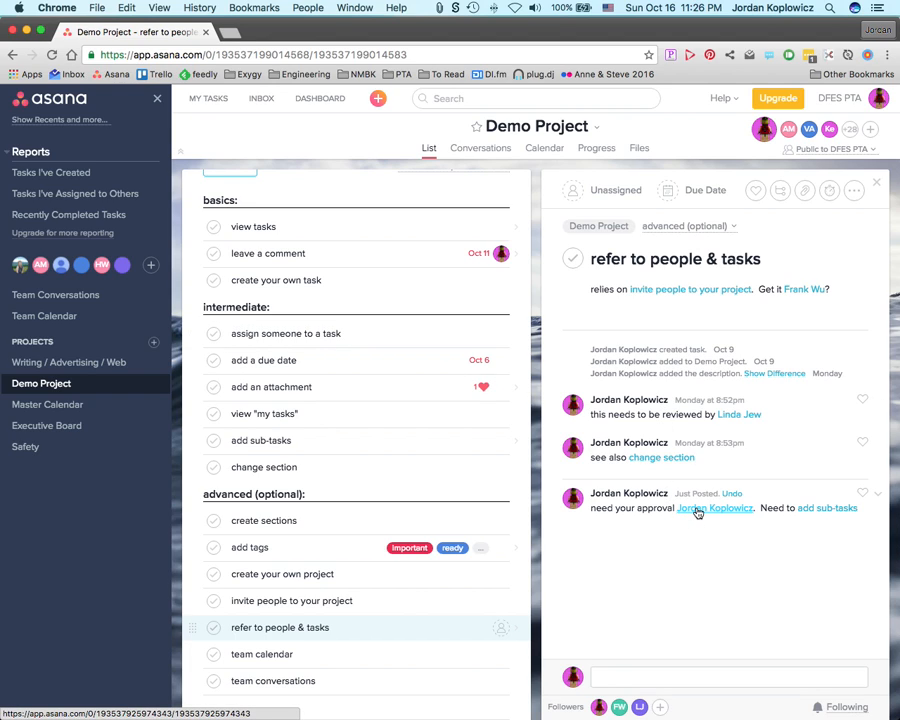
# Follow the comment's link to the "add sub-tasks" task and return to "refer to people & tasks".
pyautogui.click(808, 509)
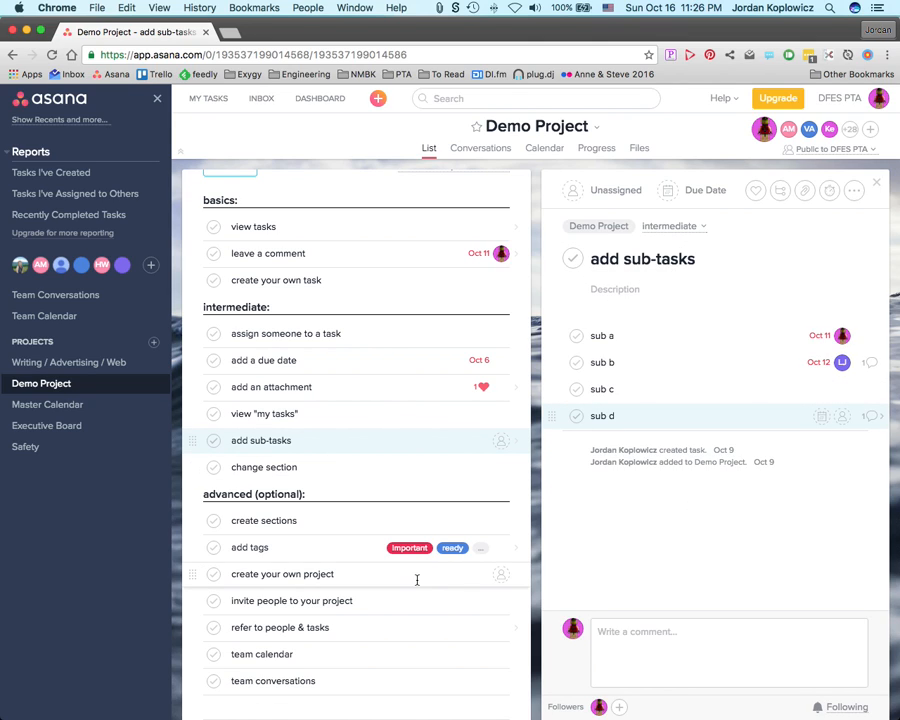
pyautogui.click(325, 629)
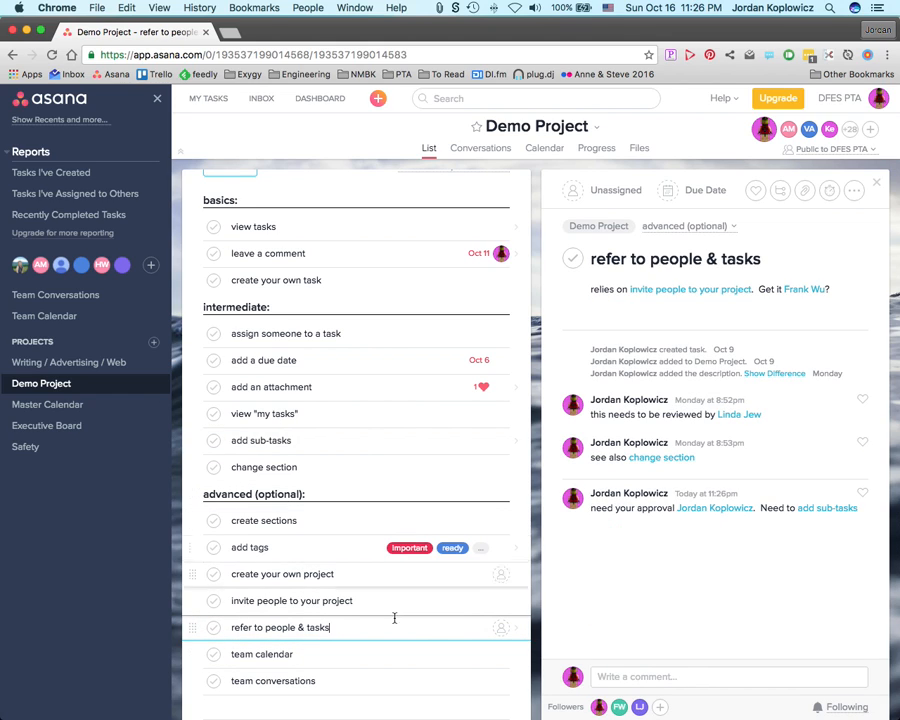
# Open the "team calendar" task and look through the monthly event list in the Master Calendar project.
pyautogui.click(317, 654)
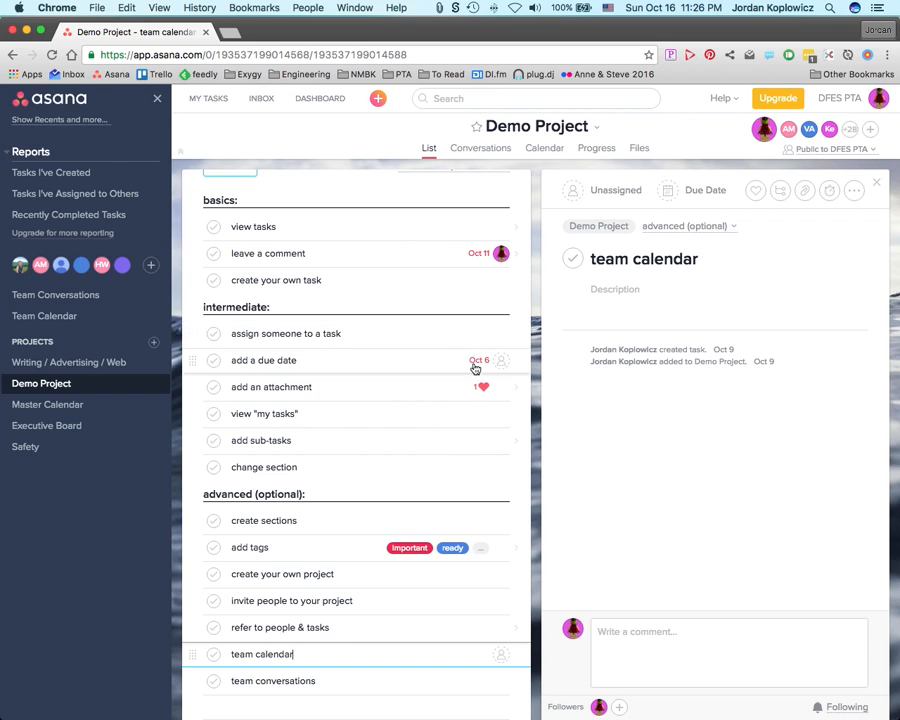
pyautogui.scroll(1, 462, 390)
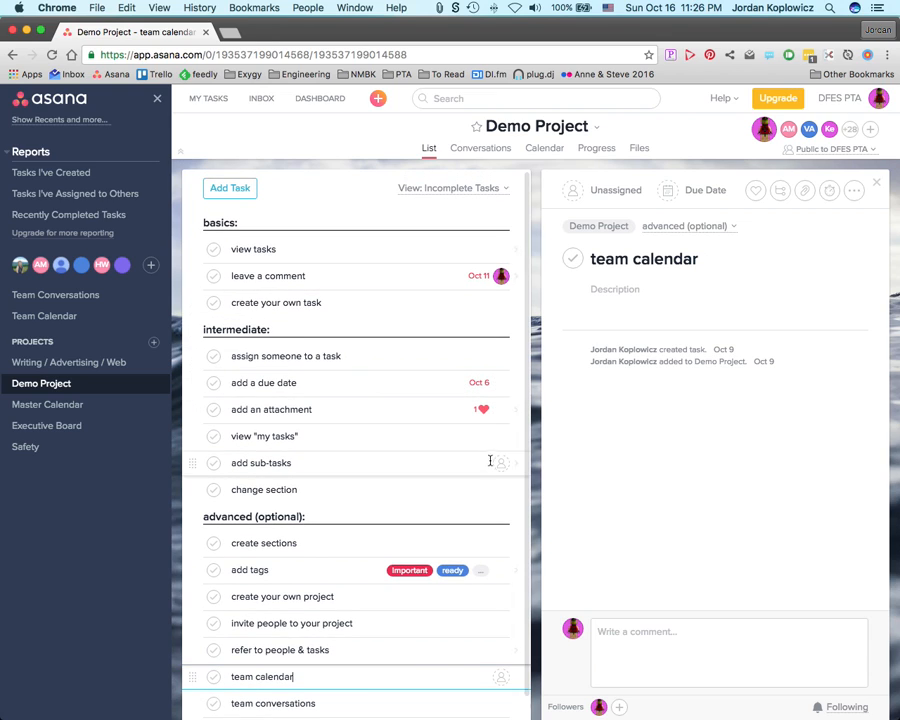
pyautogui.click(45, 410)
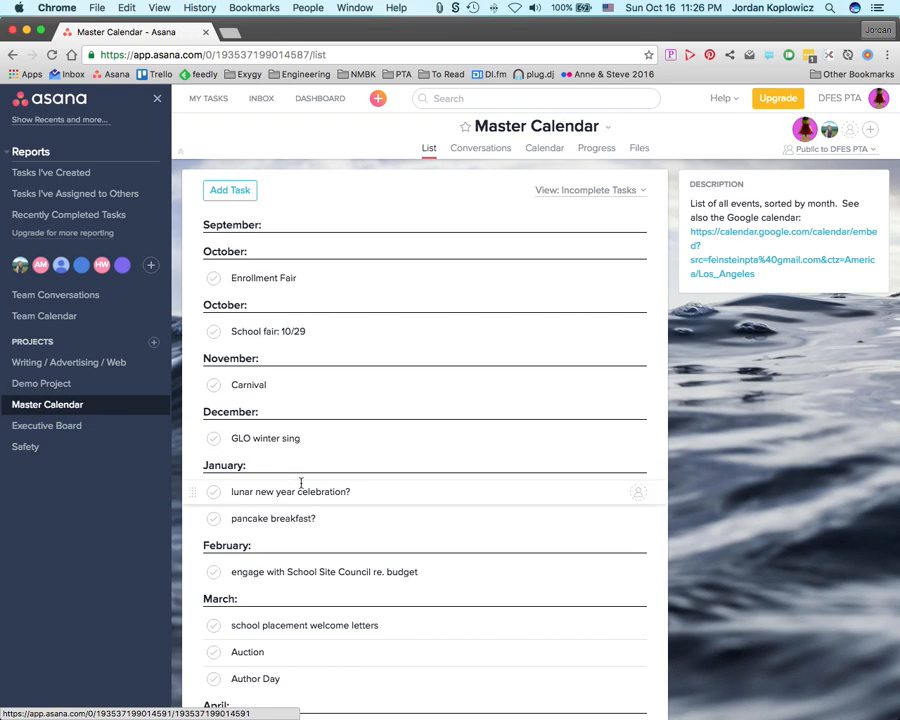
pyautogui.scroll(-5, 357, 510)
pyautogui.scroll(5, 371, 436)
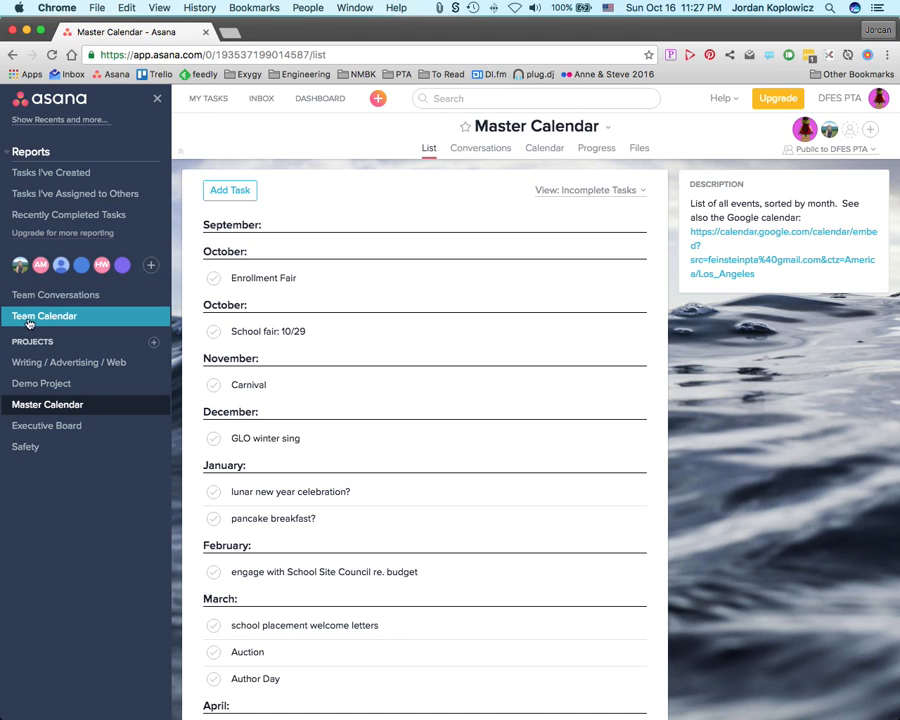
# View the DFES PTA team calendar and return to the advanced tasks in Demo Project.
pyautogui.click(84, 318)
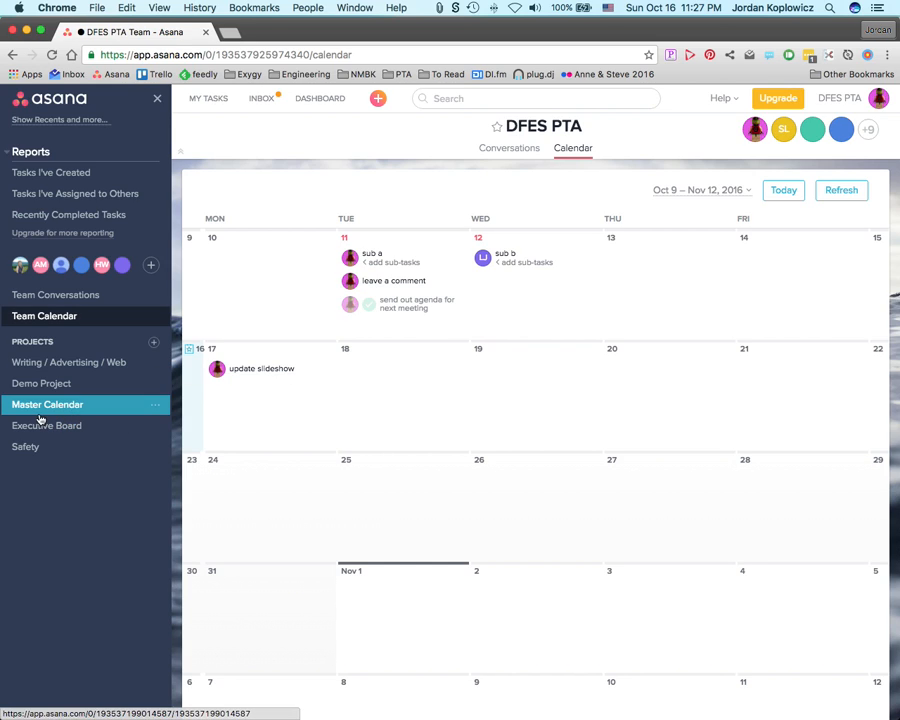
pyautogui.click(30, 384)
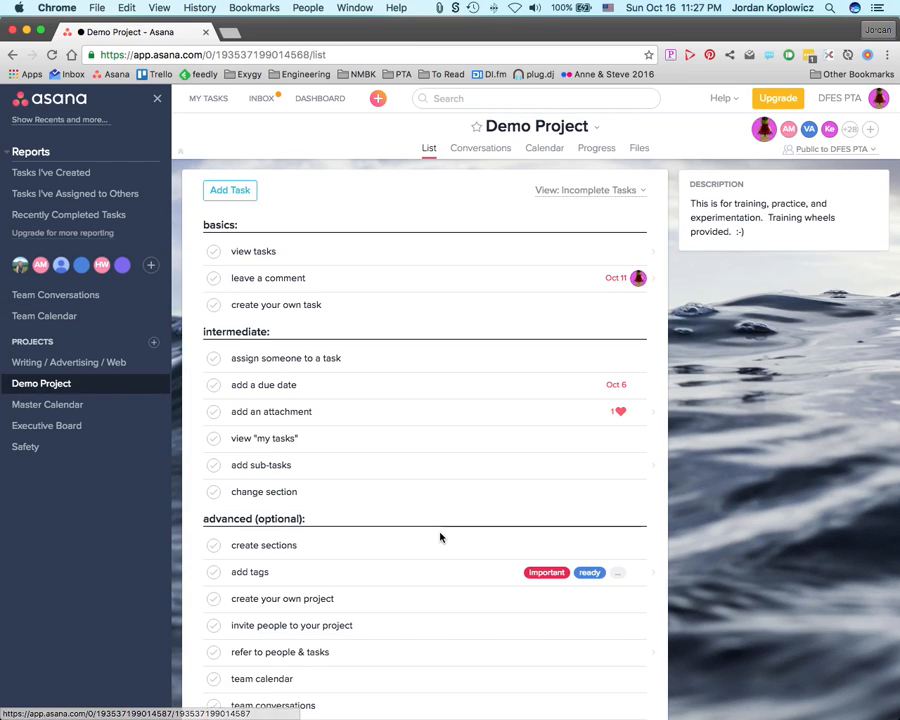
pyautogui.scroll(-1, 420, 560)
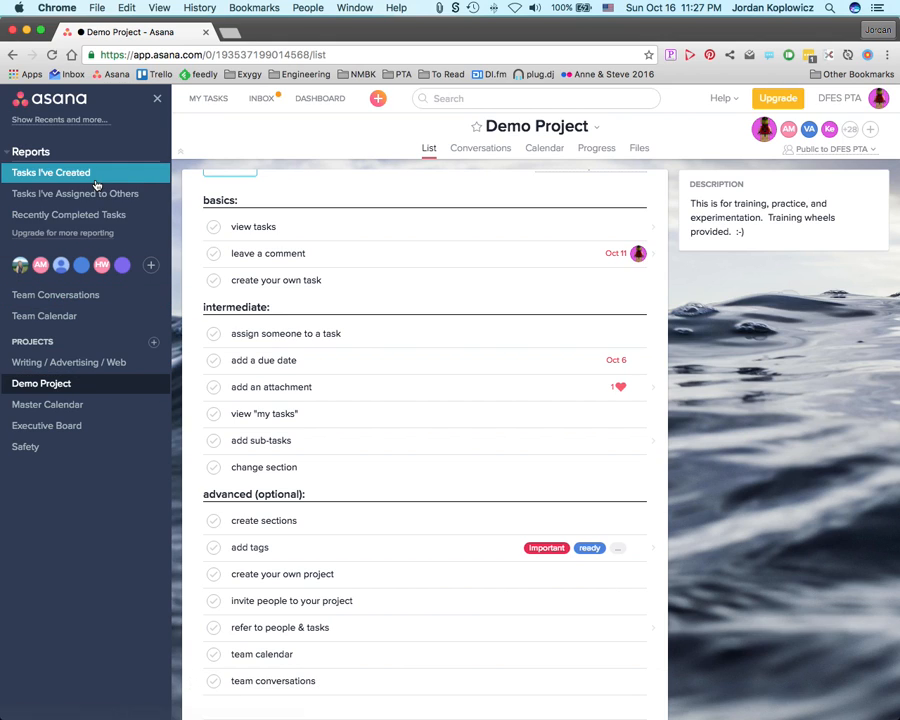
# View the DFES PTA team conversations and examine the "add an attachment" task referenced there.
pyautogui.click(73, 296)
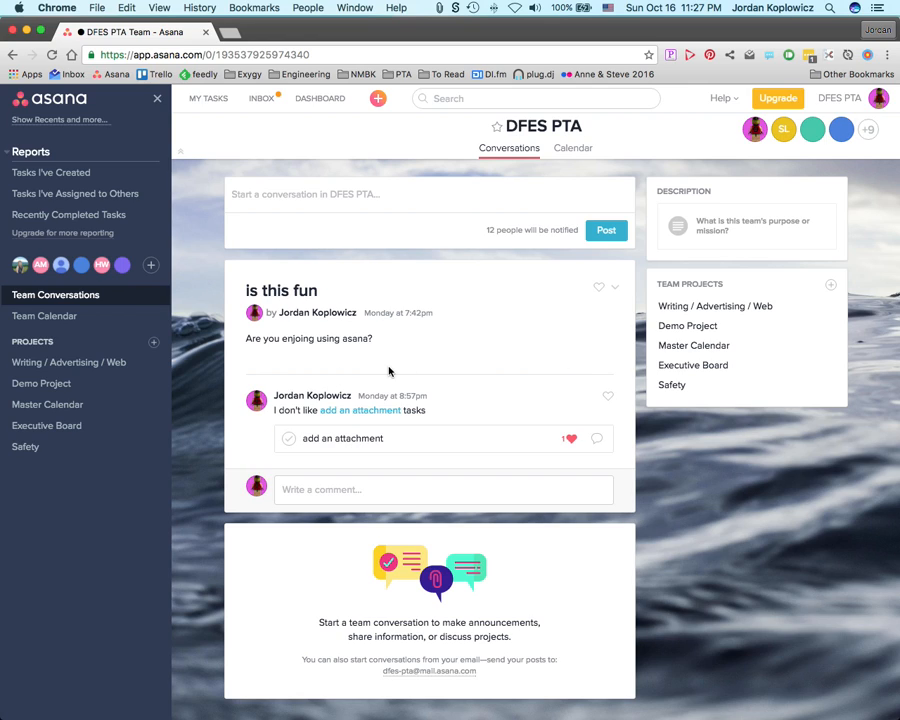
pyautogui.click(80, 386)
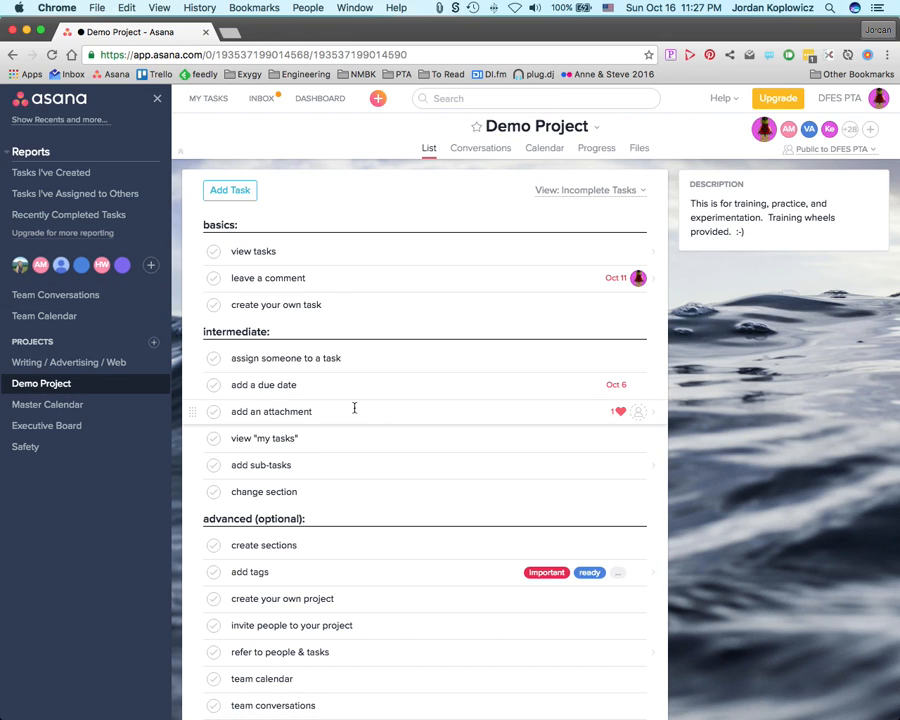
pyautogui.click(352, 410)
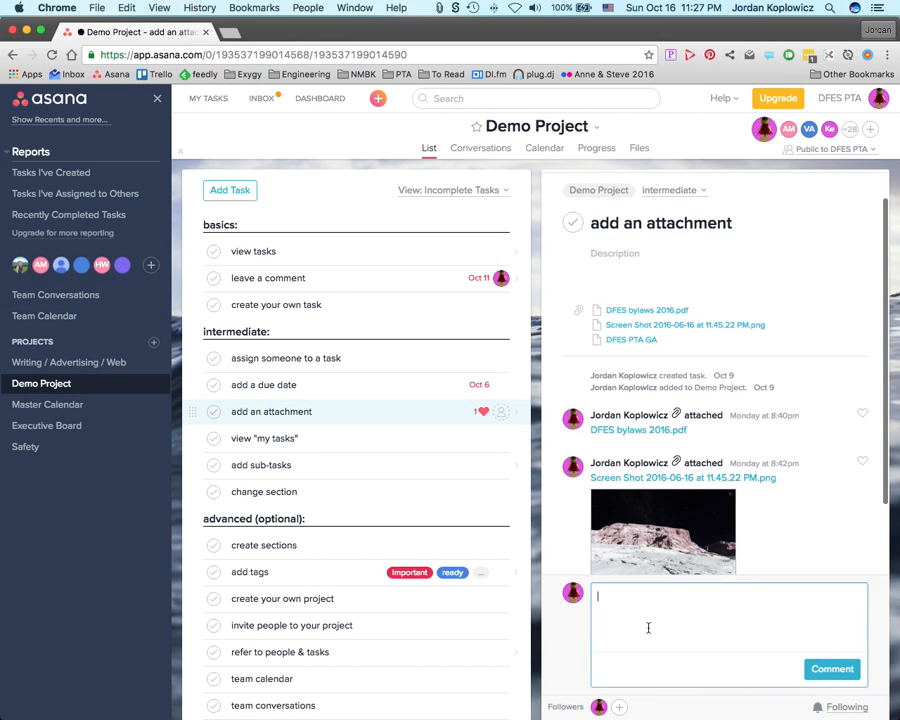
pyautogui.click(828, 552)
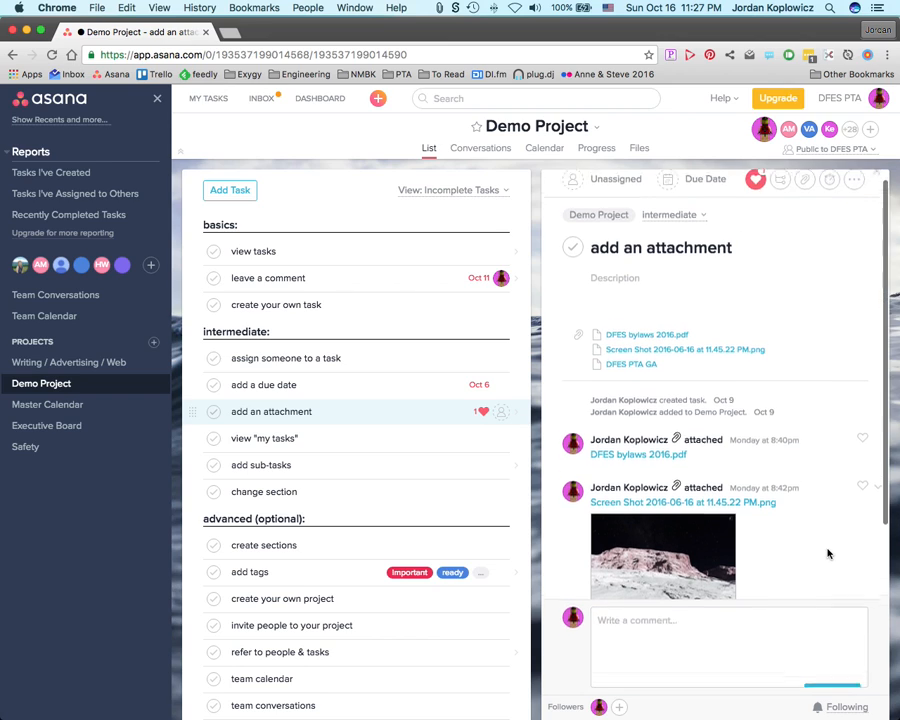
# Go back to the team conversations for comparison and view the conversations of Demo Project.
pyautogui.click(44, 295)
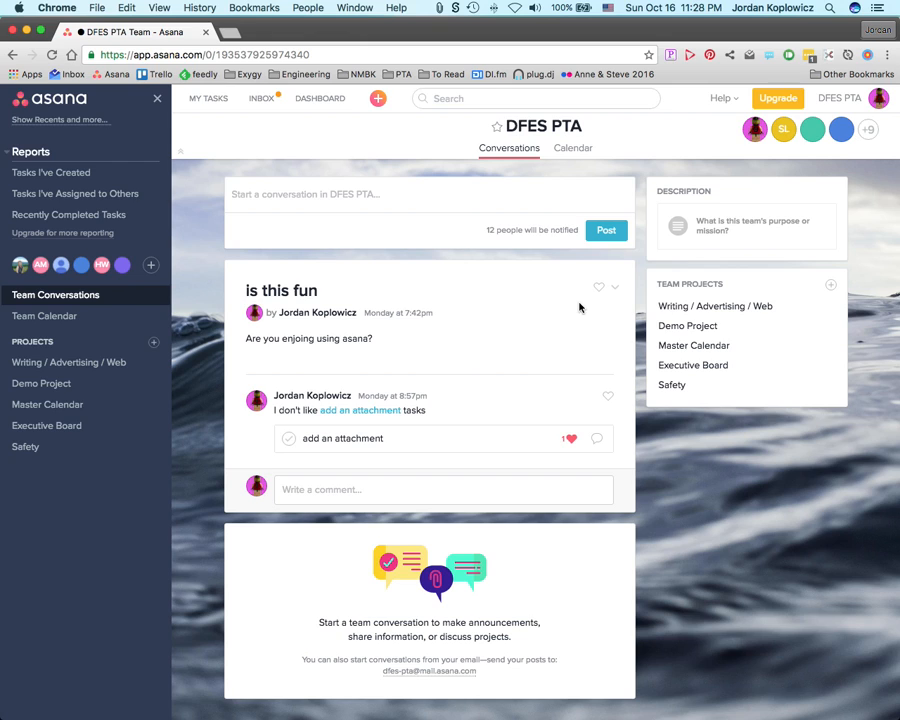
pyautogui.click(30, 387)
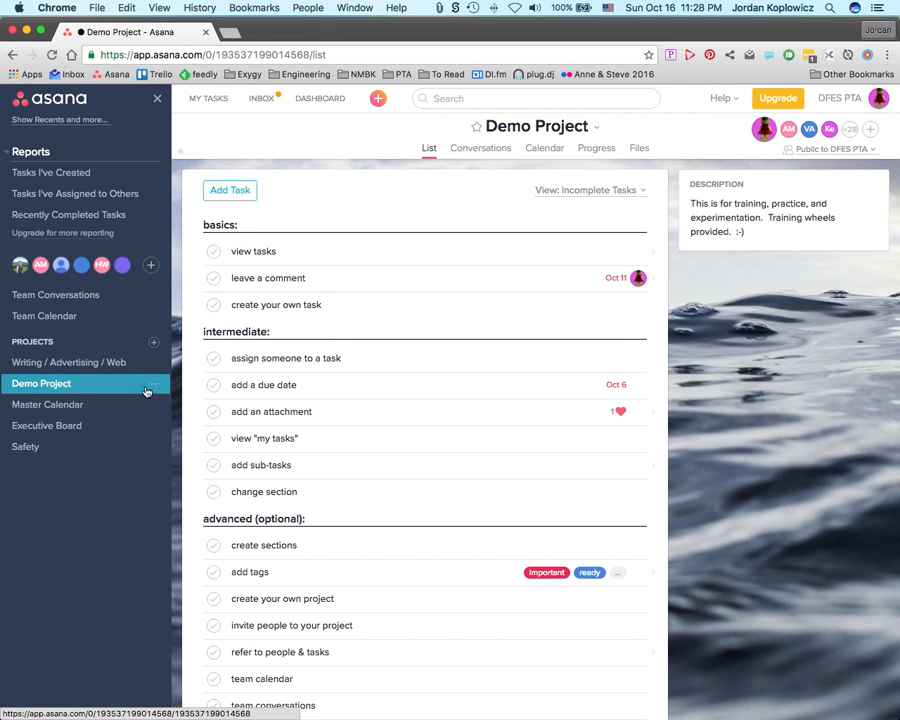
pyautogui.click(497, 155)
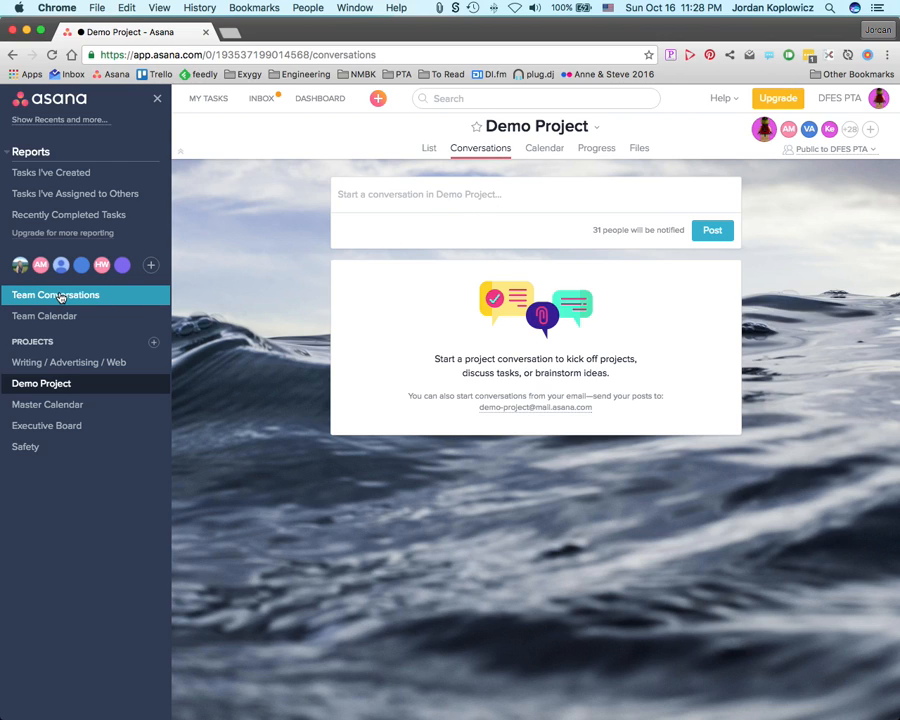
# Check which workspace is active in the account options and close the list.
pyautogui.click(842, 99)
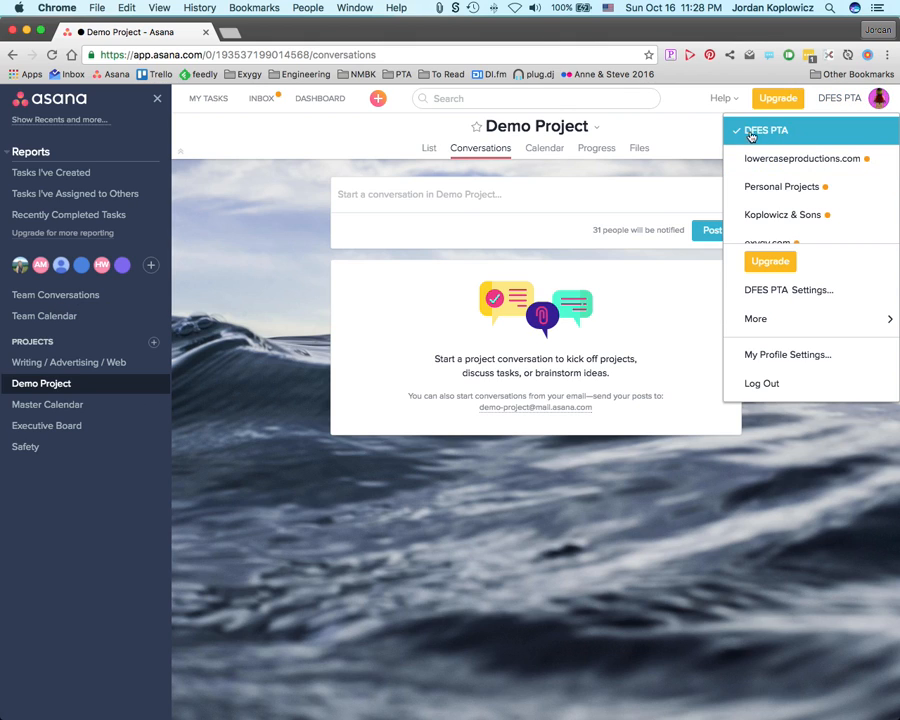
pyautogui.click(324, 522)
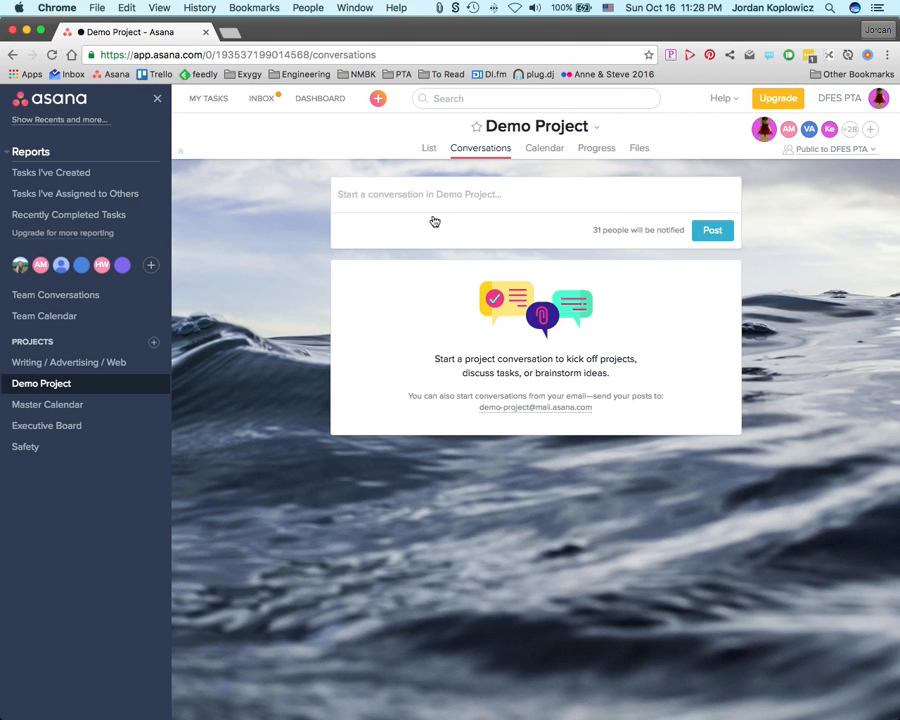
# Start a conversation draft in Demo Project, leave it empty, and check how many people a post would notify.
pyautogui.click(408, 197)
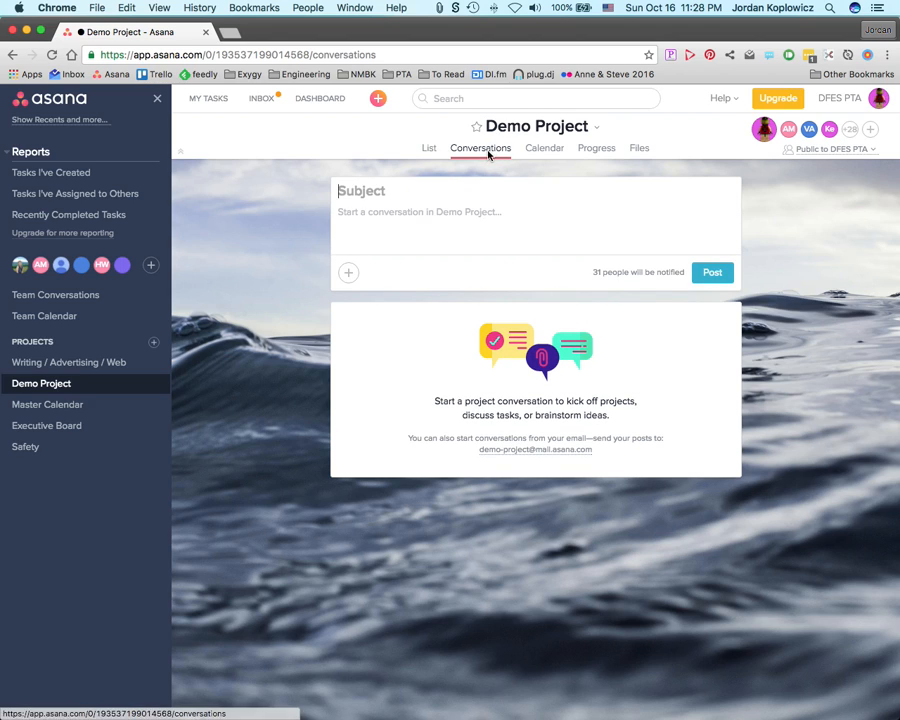
pyautogui.click(516, 511)
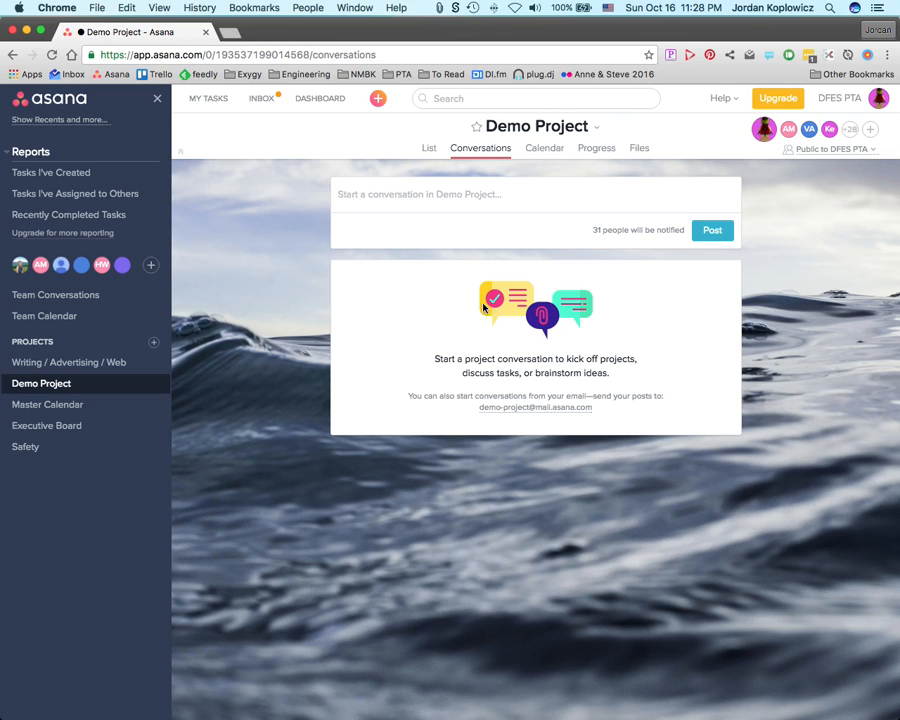
pyautogui.moveTo(650, 236)
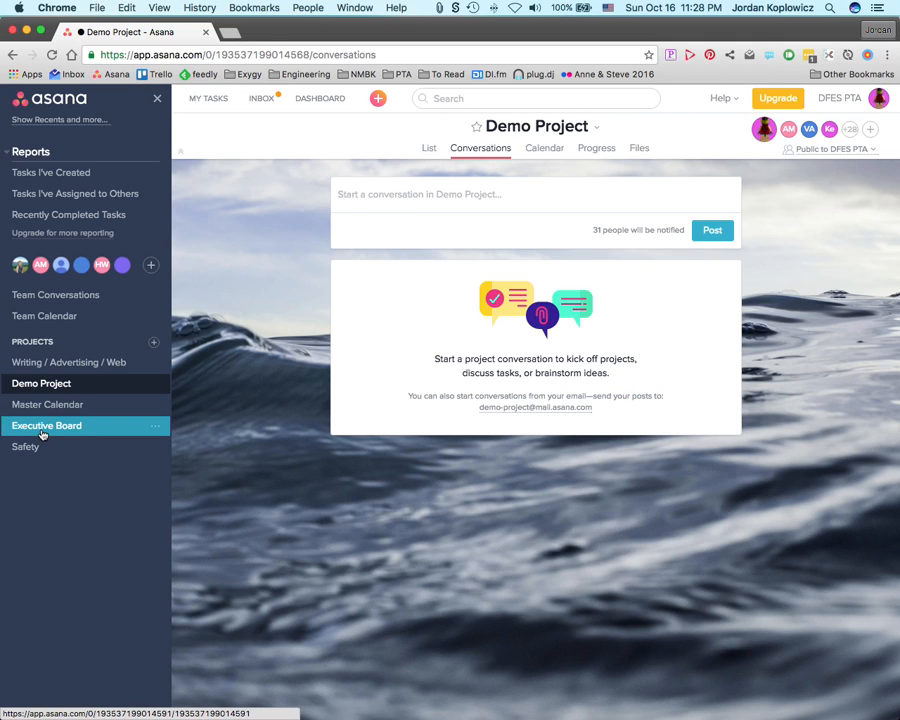
# View the Executive Board project's conversations and check how many people a post there would notify.
pyautogui.click(42, 434)
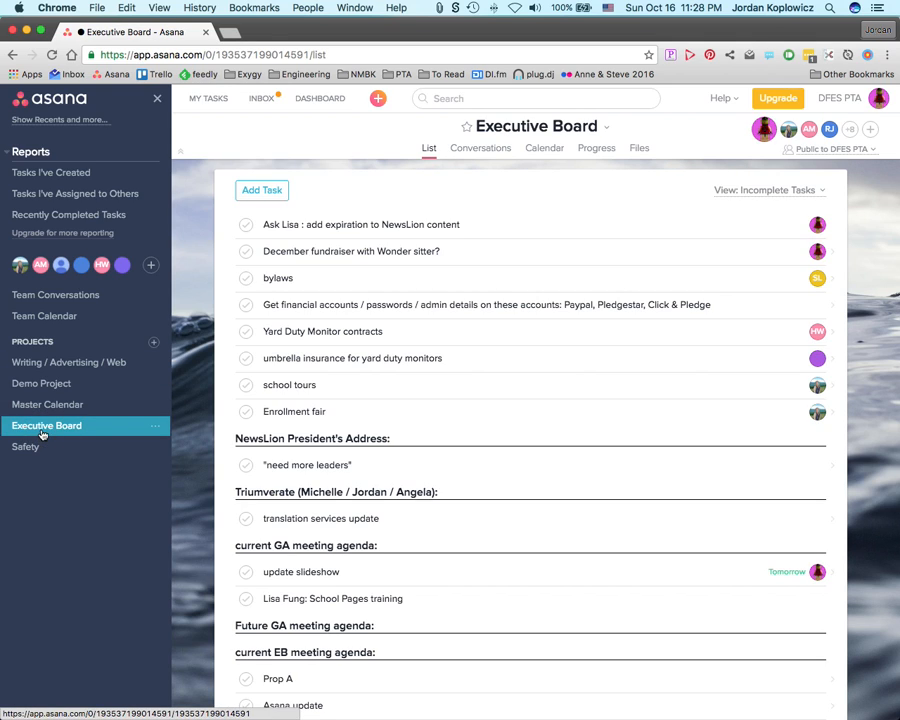
pyautogui.click(491, 150)
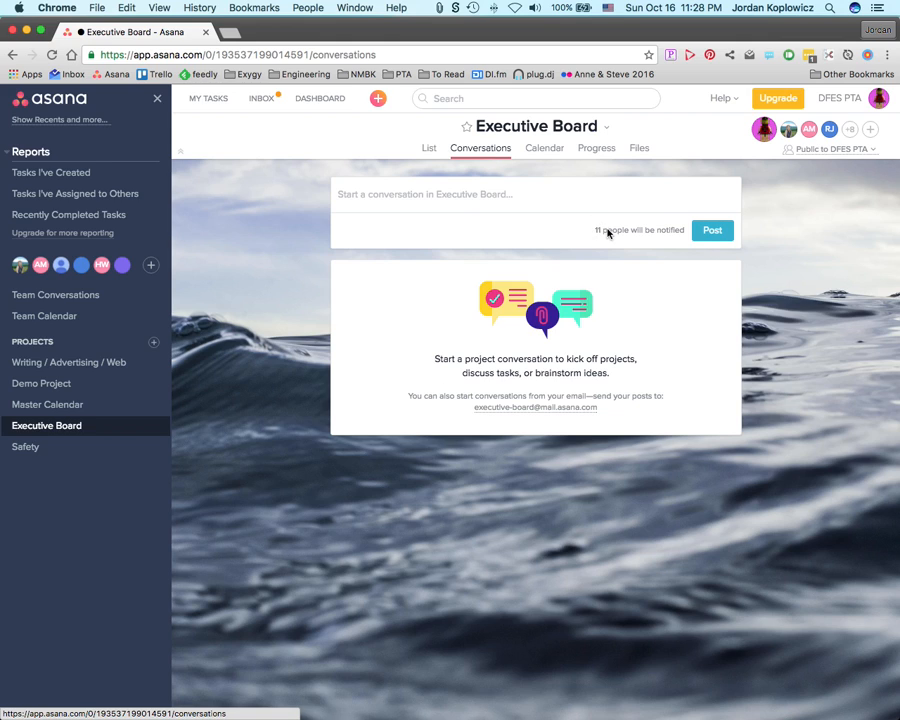
pyautogui.moveTo(607, 233)
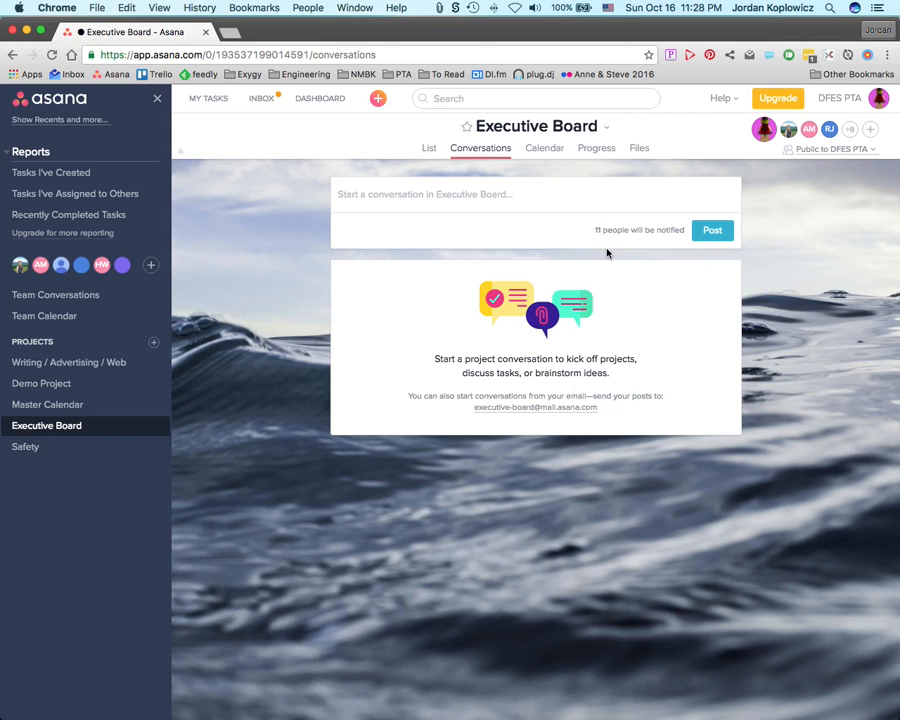
# Like the "team conversations" task in Demo Project and look over the additional actions available for it.
pyautogui.click(117, 388)
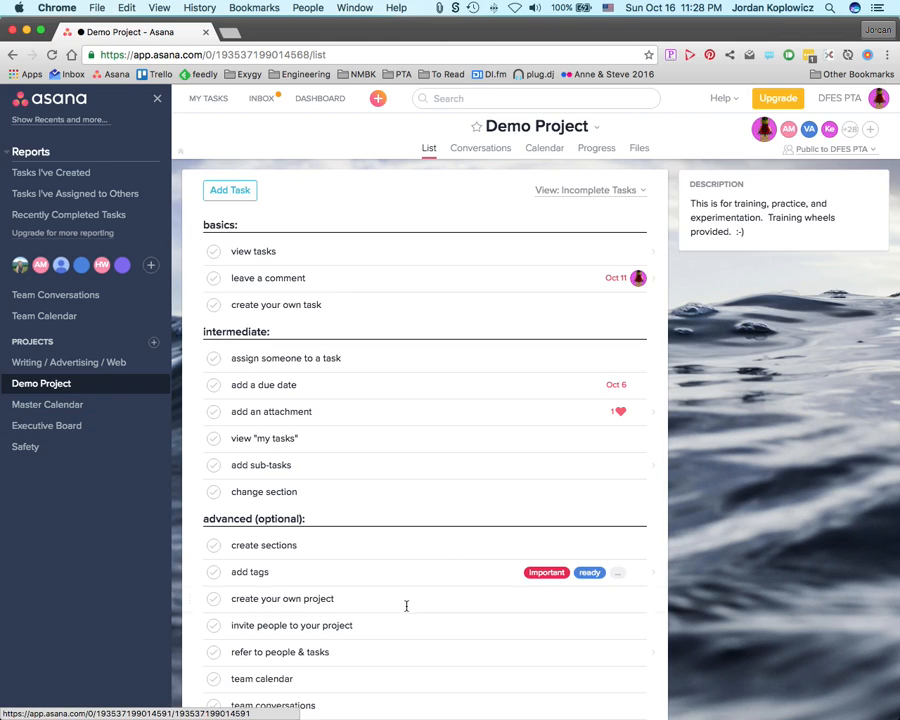
pyautogui.scroll(-1, 405, 605)
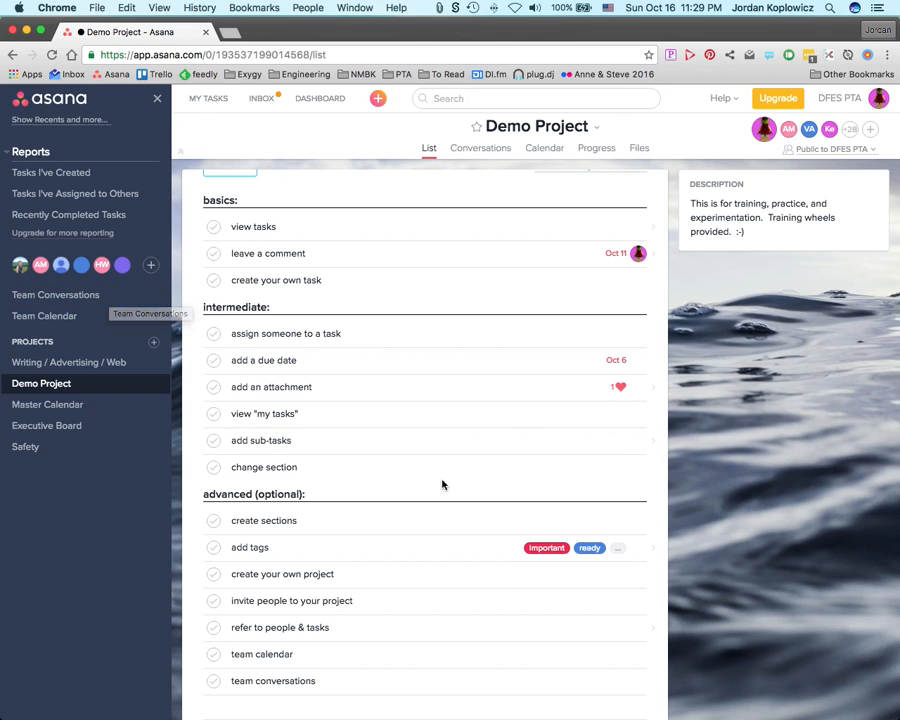
pyautogui.click(332, 689)
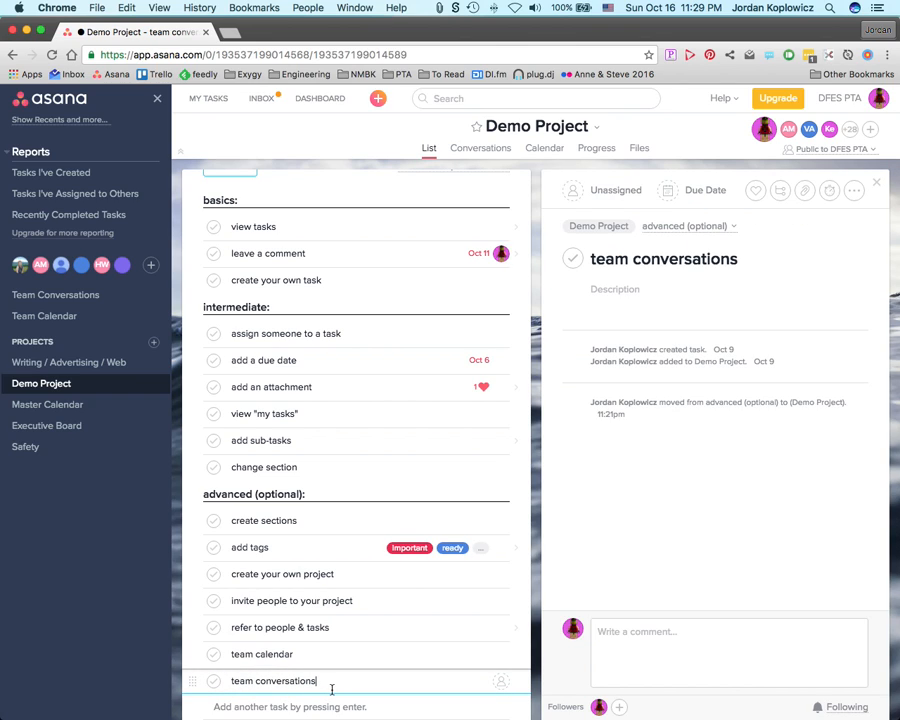
pyautogui.click(756, 196)
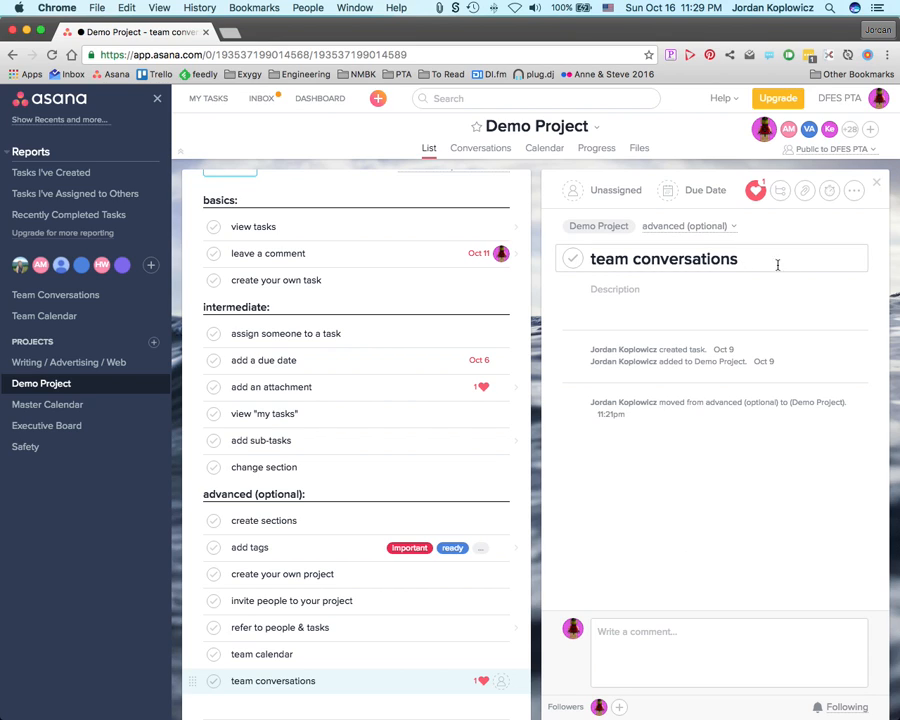
pyautogui.click(854, 192)
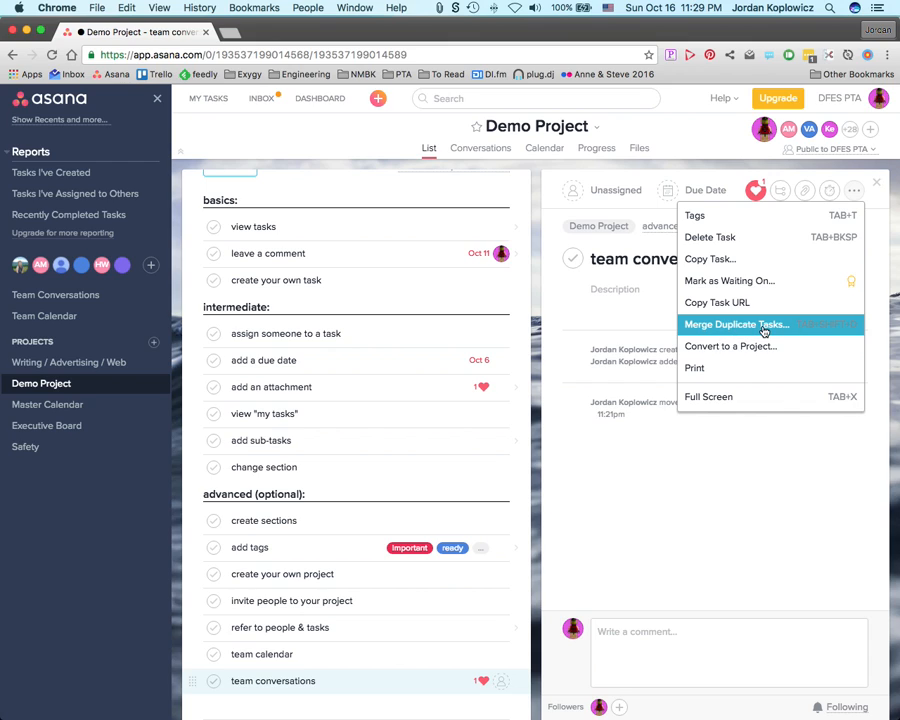
pyautogui.click(668, 481)
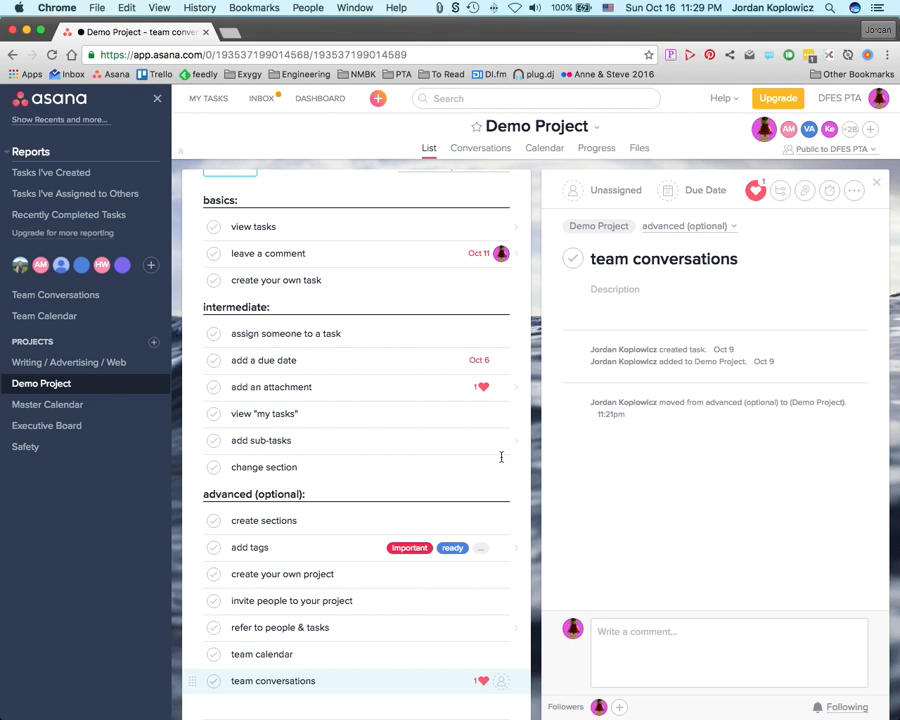
# Open the "add sub-tasks" task in the intermediate section and look over its additional actions.
pyautogui.click(308, 437)
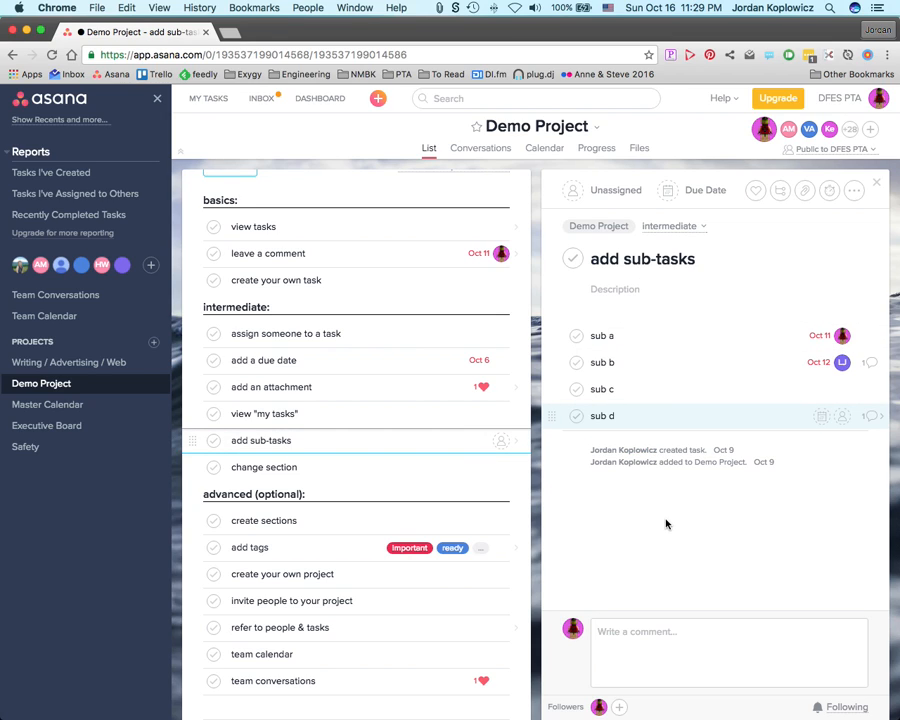
pyautogui.click(852, 192)
pyautogui.click(710, 553)
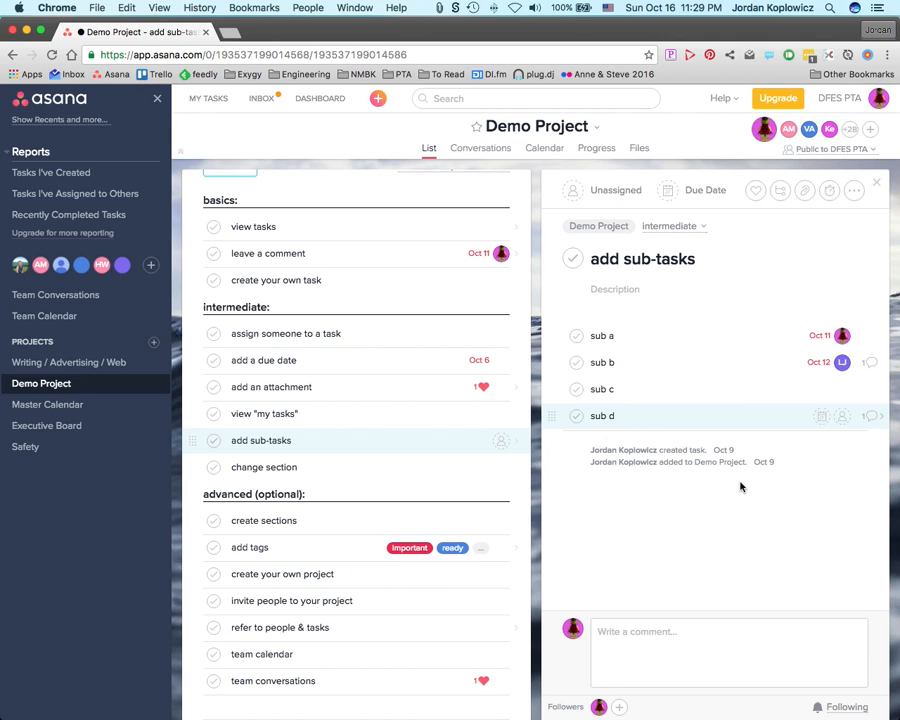
# Toggle the completion of sub d, and mark sub-tasks sub a, sub b, sub c and sub d as complete.
pyautogui.click(577, 418)
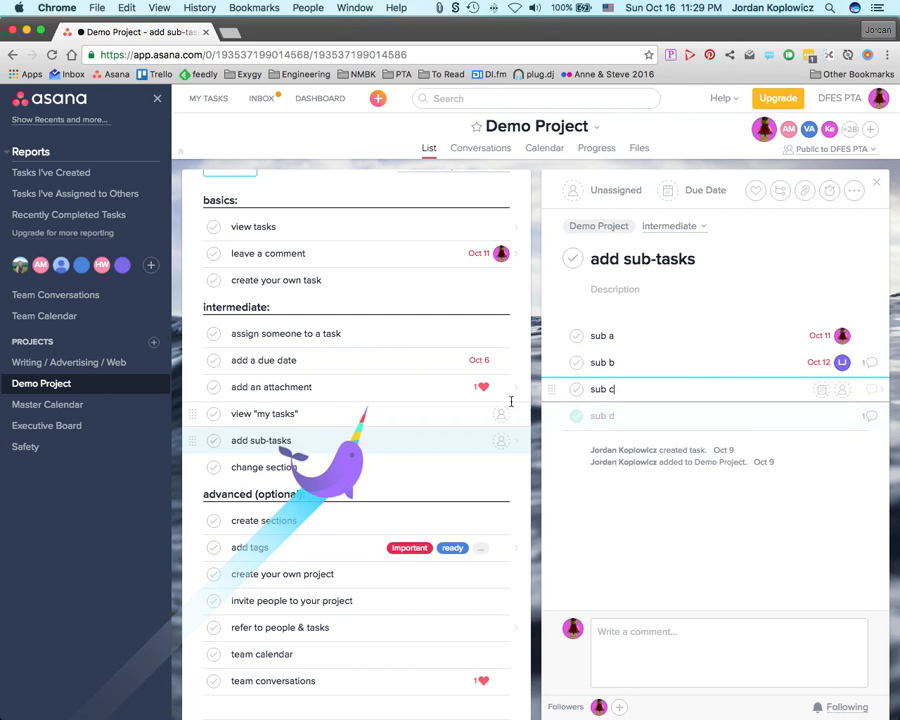
pyautogui.click(577, 418)
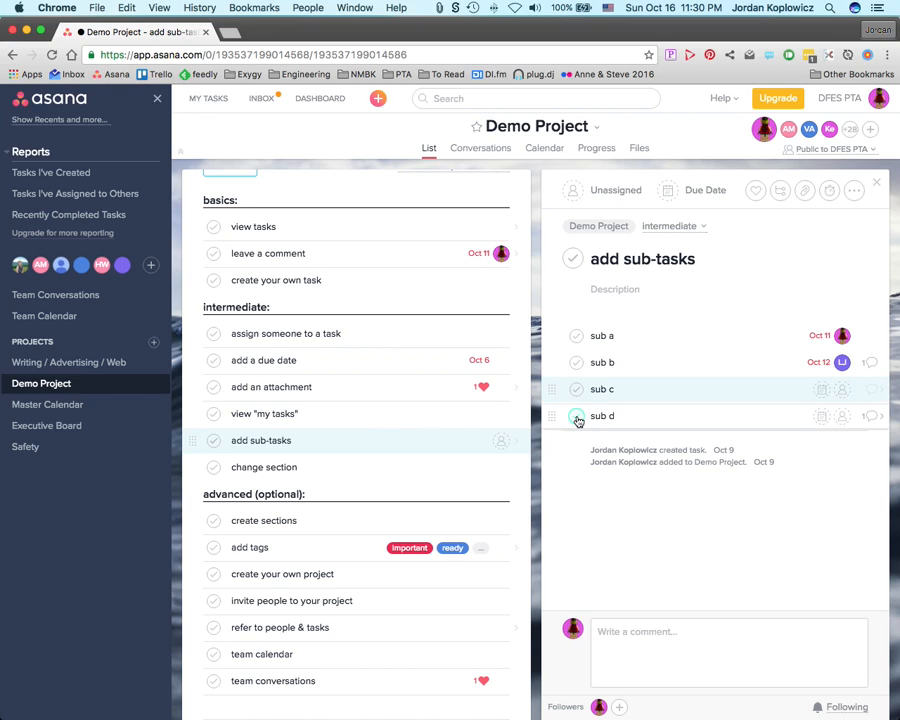
pyautogui.click(576, 390)
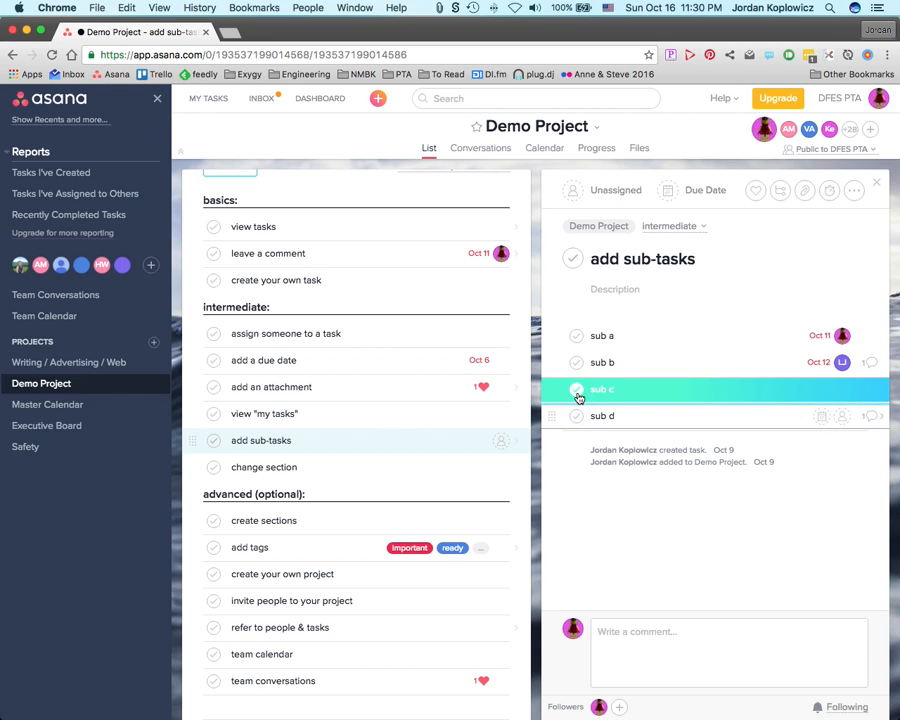
pyautogui.click(577, 364)
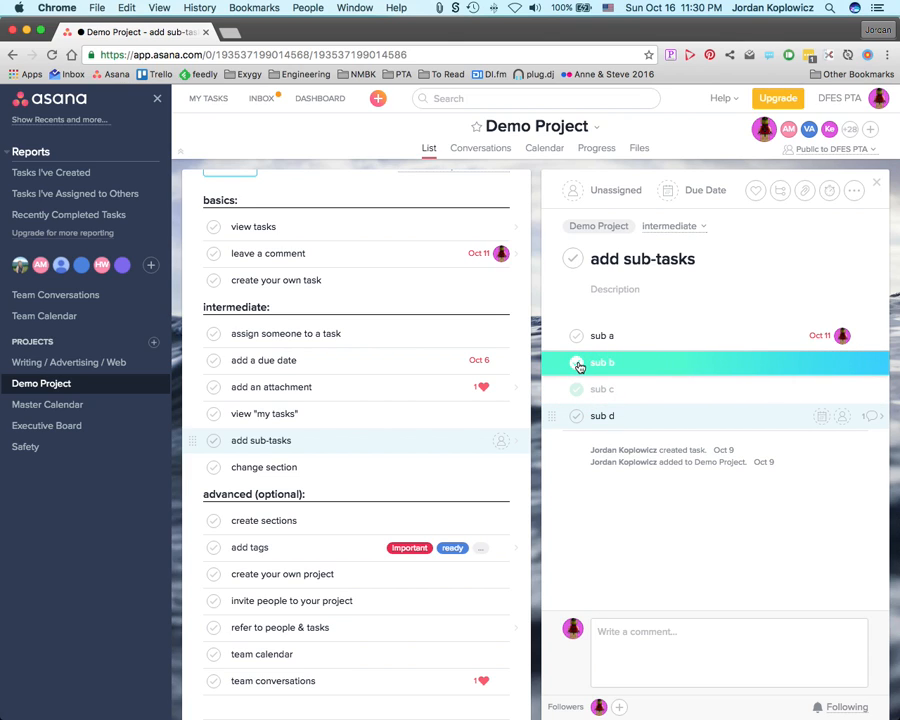
pyautogui.click(576, 336)
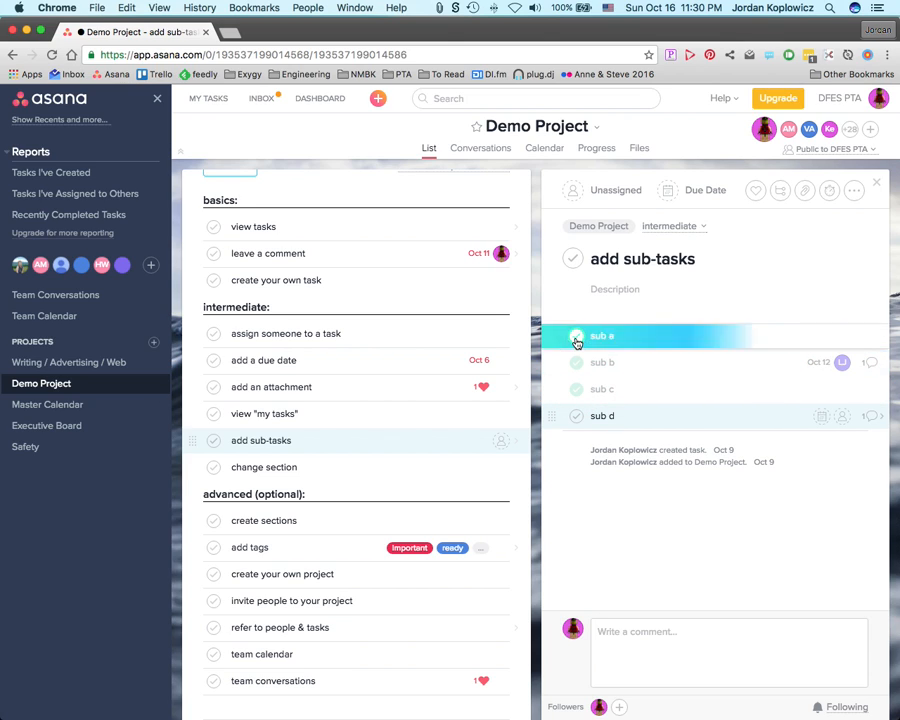
pyautogui.click(577, 417)
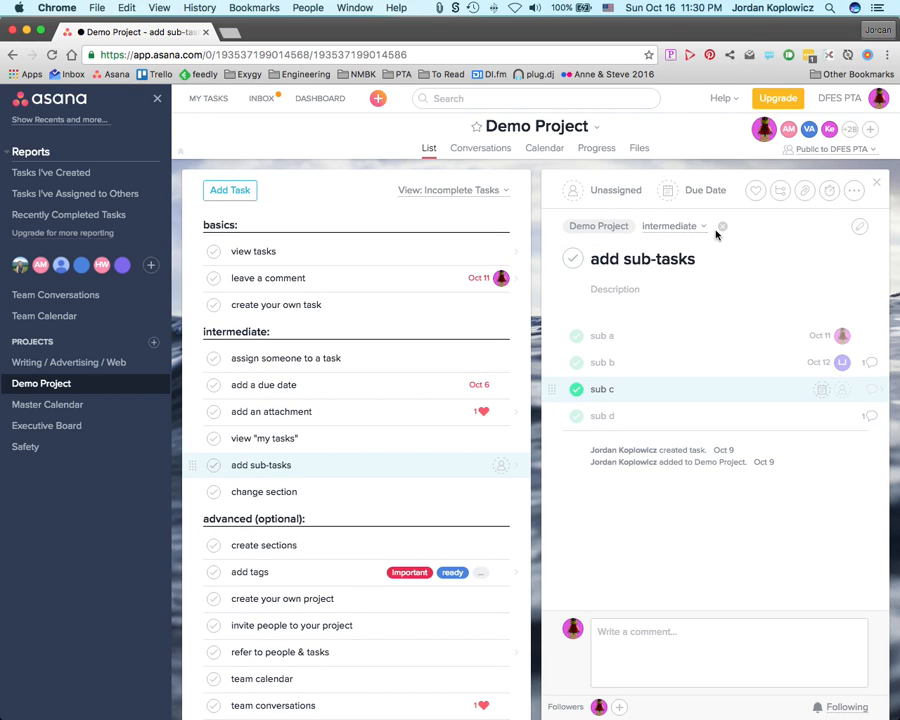
# Open the personal profile settings and enter President as the role.
pyautogui.click(882, 102)
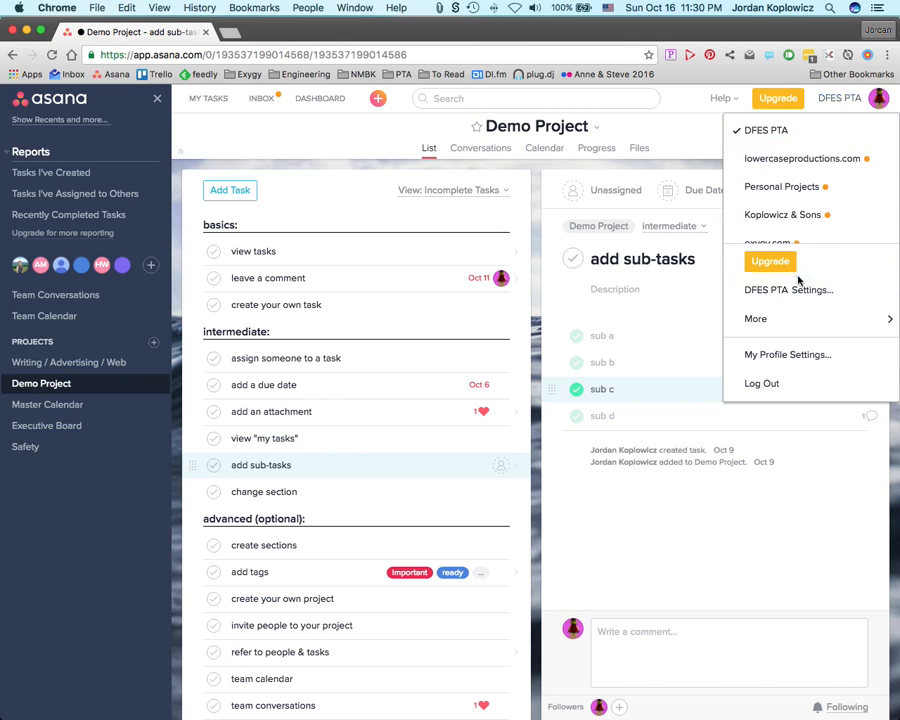
pyautogui.click(783, 358)
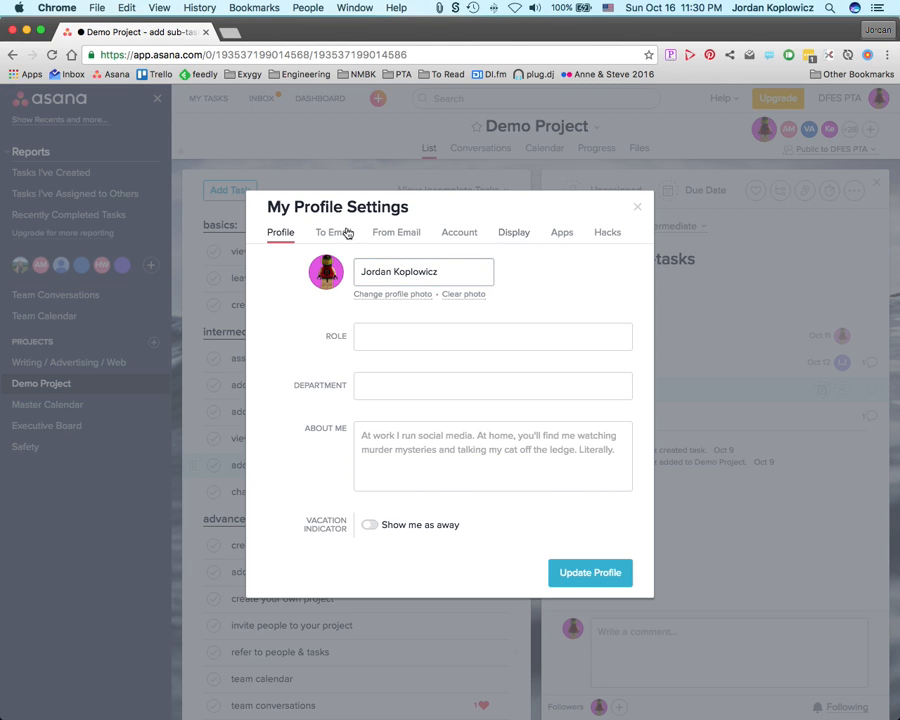
pyautogui.click(465, 336)
pyautogui.write('President')
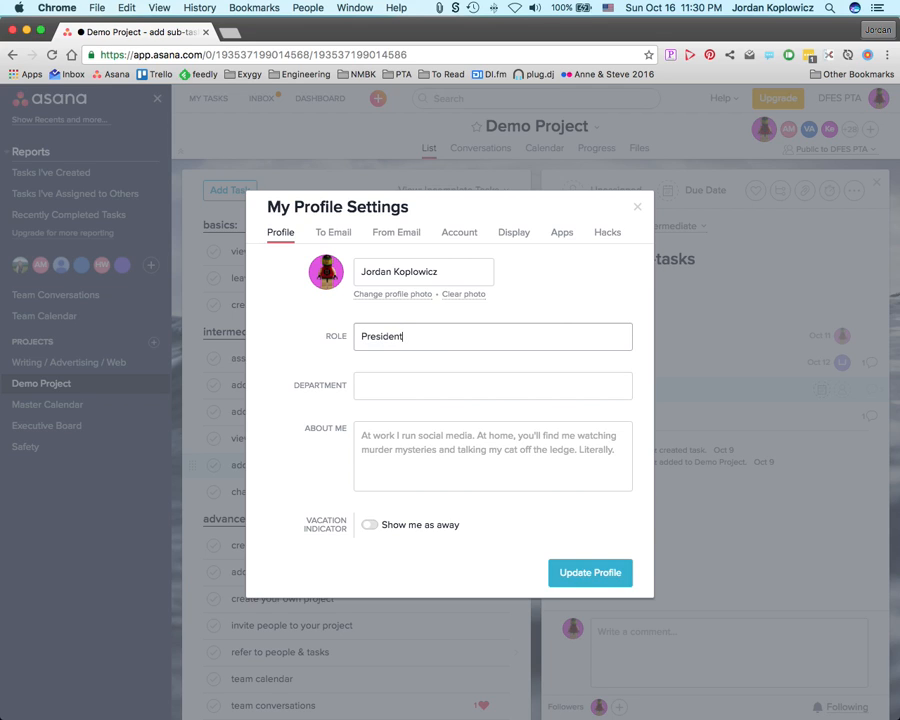
pyautogui.click(291, 341)
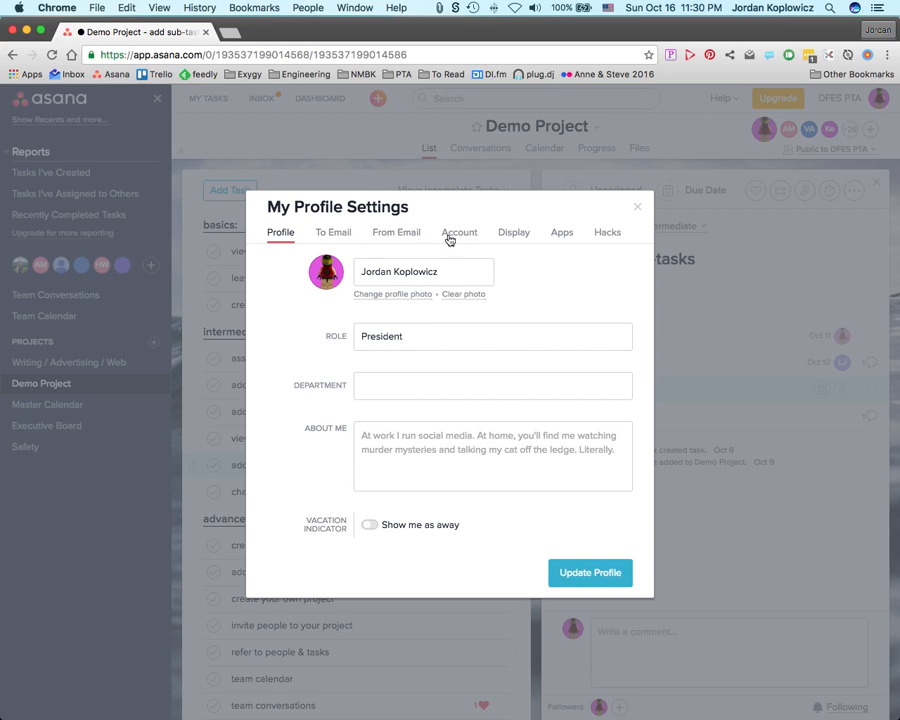
# Review the email notification settings and the display option for task completion celebrations, and close the profile settings.
pyautogui.click(346, 233)
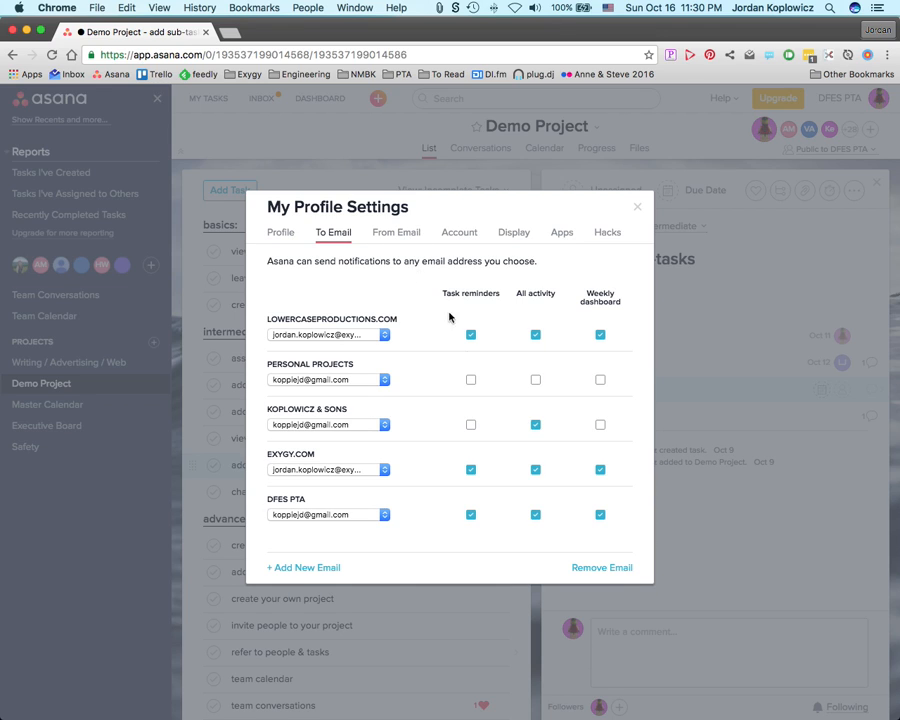
pyautogui.click(516, 235)
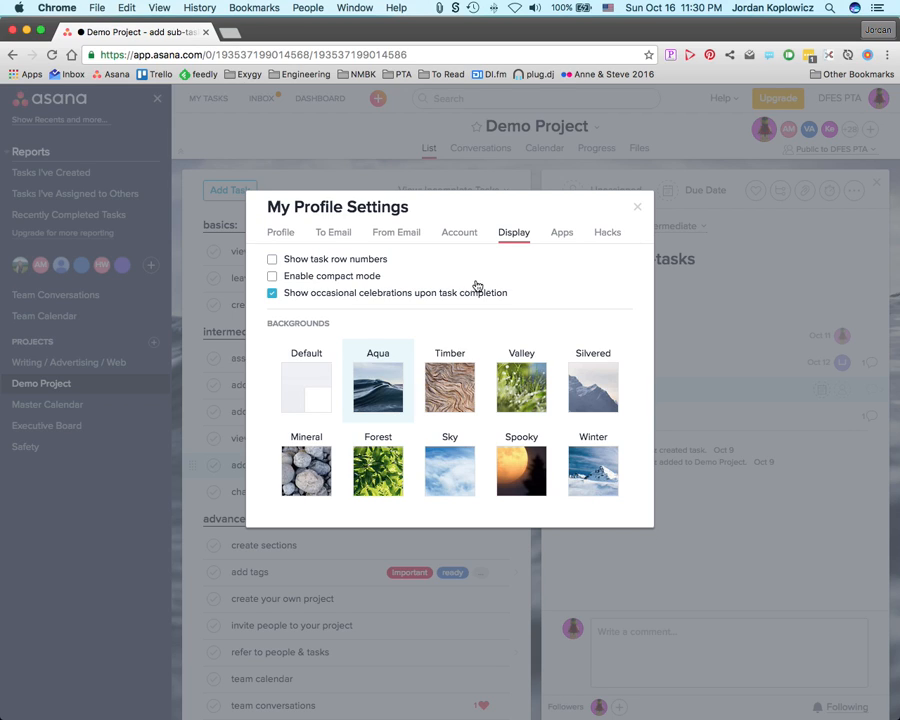
pyautogui.click(273, 295)
pyautogui.click(637, 210)
# Mark sub b, sub c and sub d as incomplete again, and toggle sub a, leaving it complete.
pyautogui.click(578, 391)
pyautogui.click(577, 416)
pyautogui.click(577, 364)
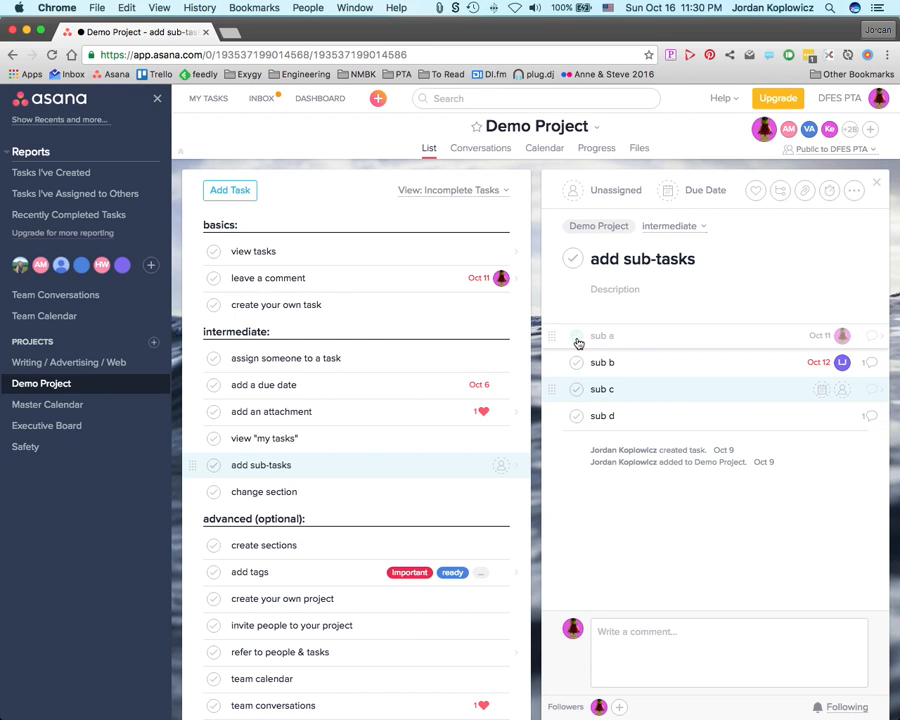
pyautogui.click(577, 341)
pyautogui.click(575, 341)
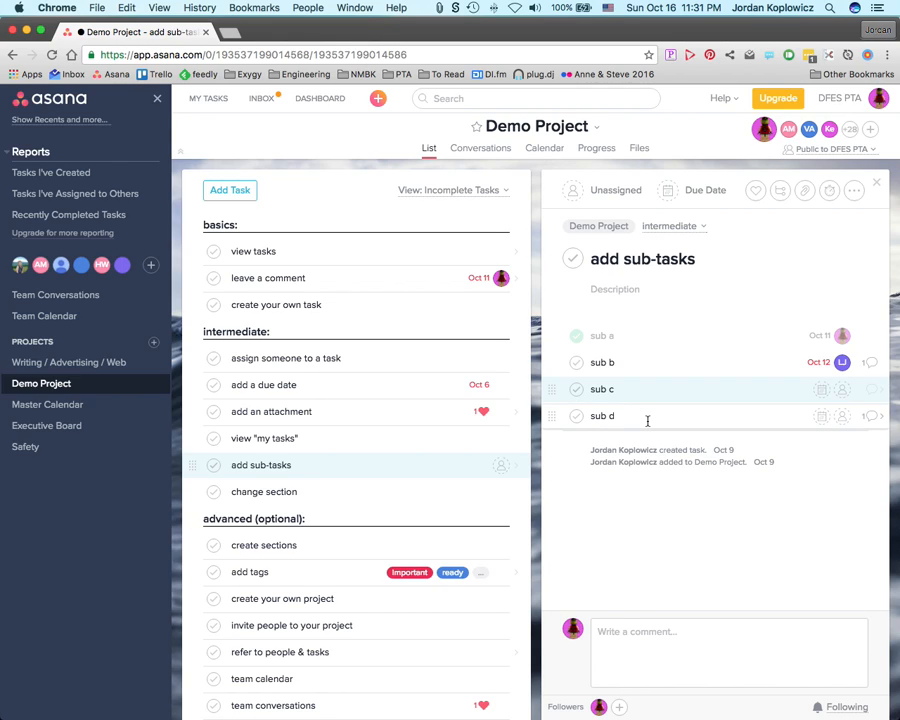
# Look over the available help, support and additional resource options.
pyautogui.click(723, 99)
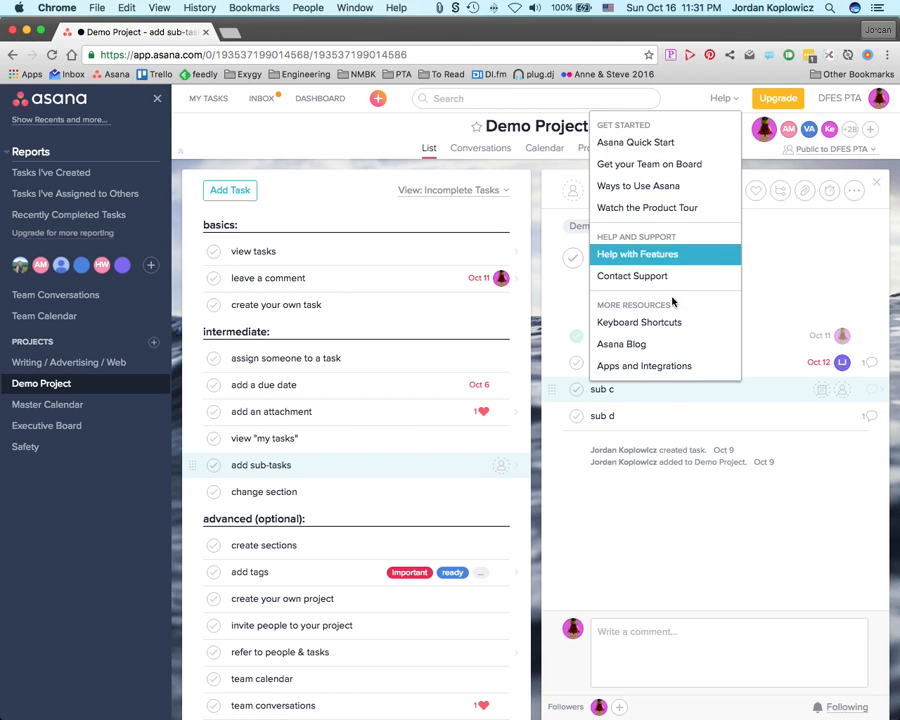
pyautogui.click(659, 526)
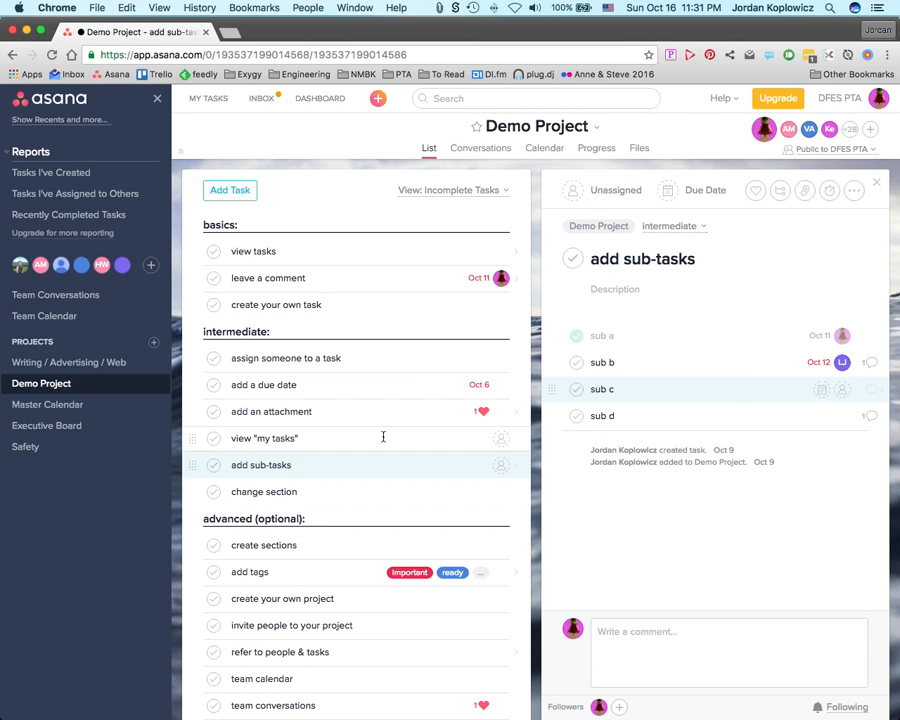
# Mark the "leave a comment" and "create your own task" tasks in the basics section as complete.
pyautogui.click(214, 280)
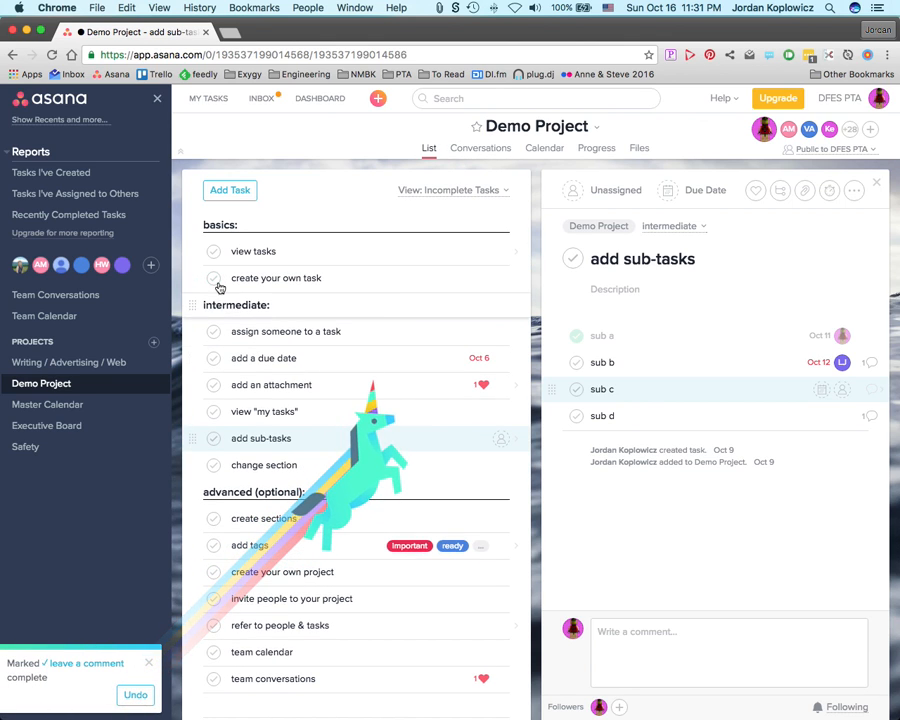
pyautogui.click(214, 278)
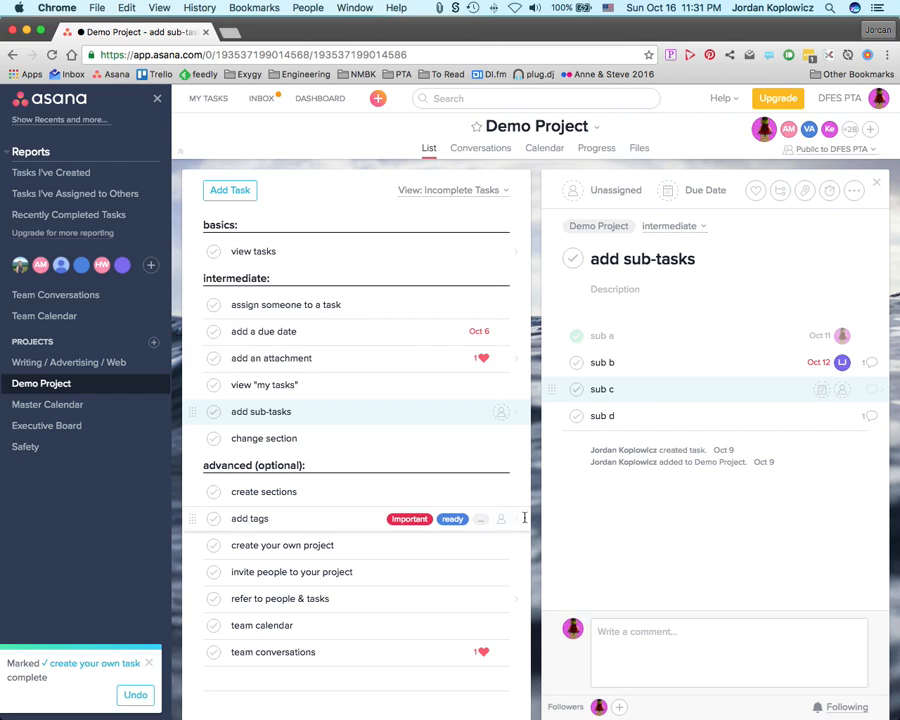